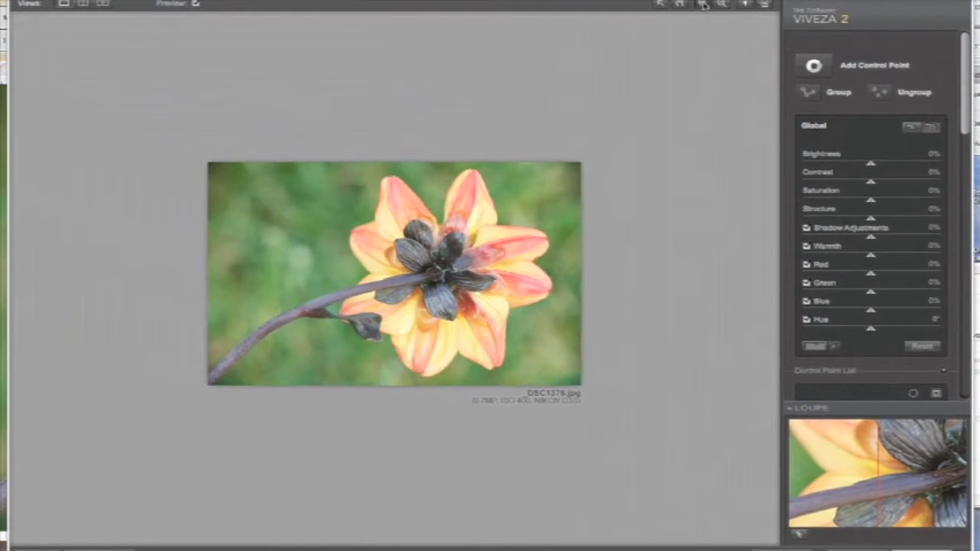
{"action": "left_click", "coordinate": [704, 6]}
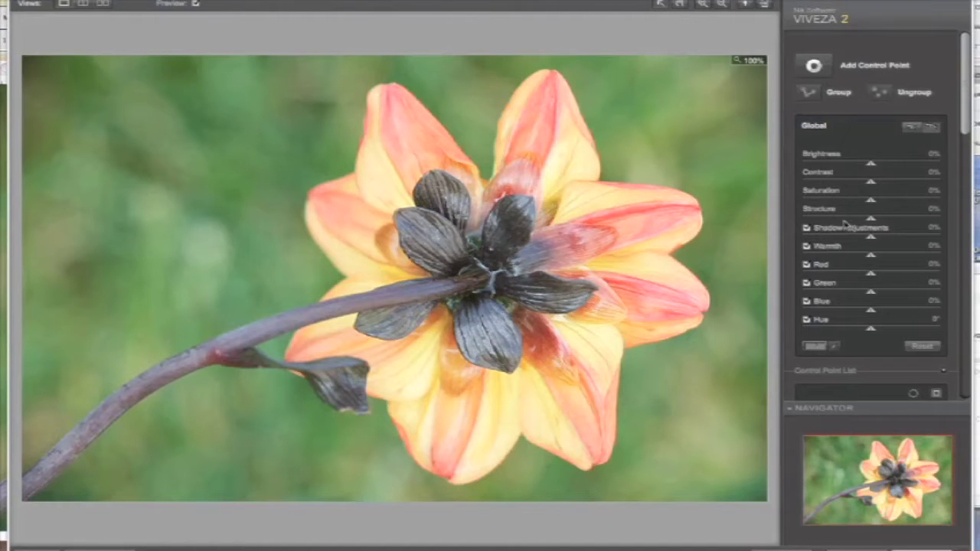
{"action": "left_click", "coordinate": [813, 67]}
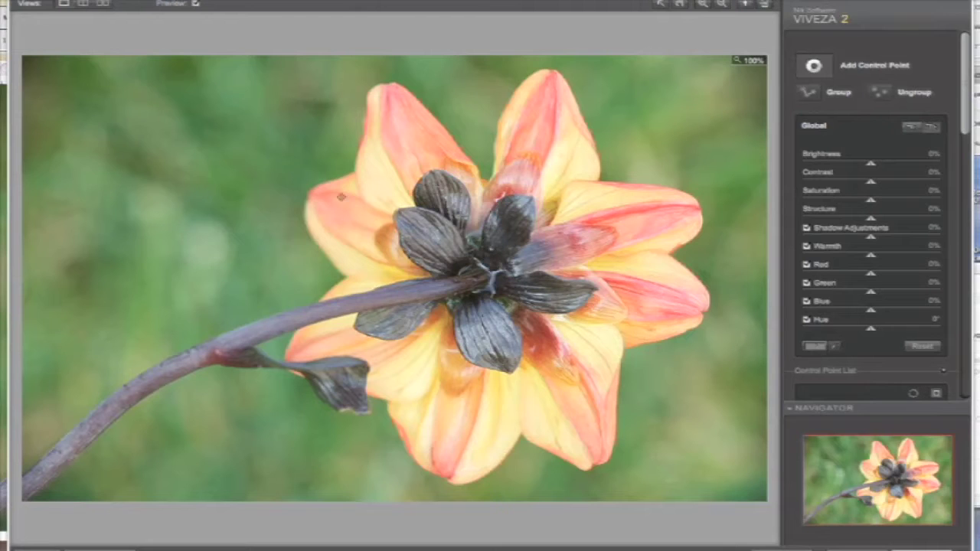
{"action": "left_click", "coordinate": [225, 181]}
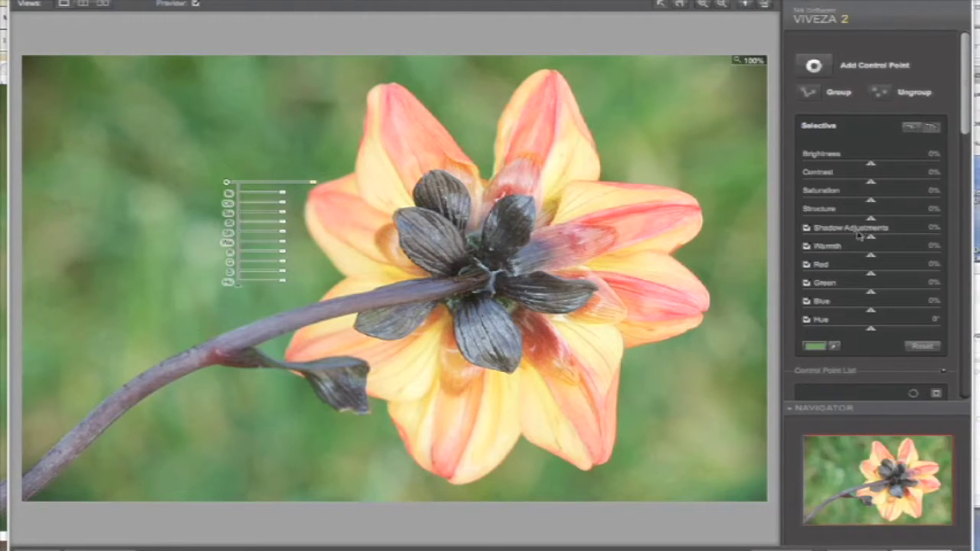
{"action": "left_click_drag", "start_coordinate": [871, 220], "coordinate": [797, 223]}
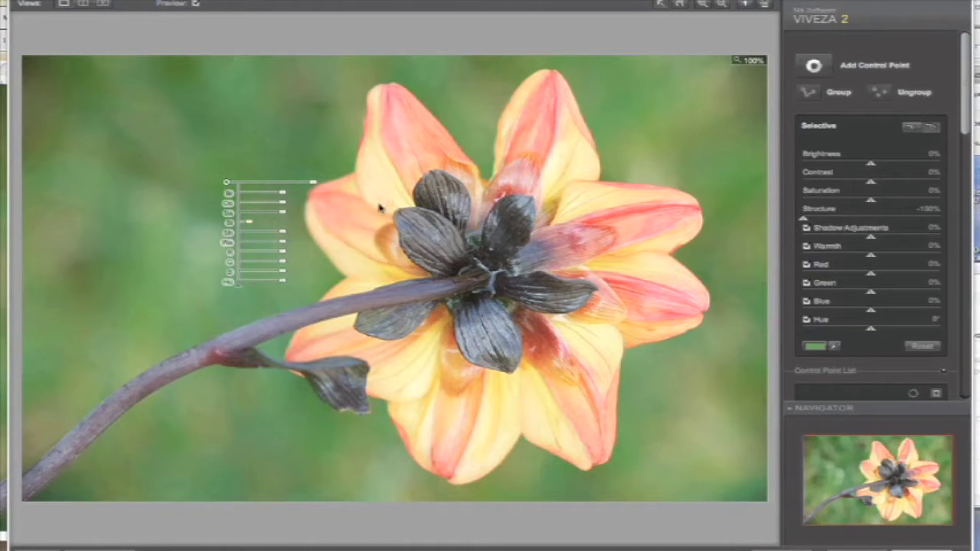
{"action": "key", "text": "Delete"}
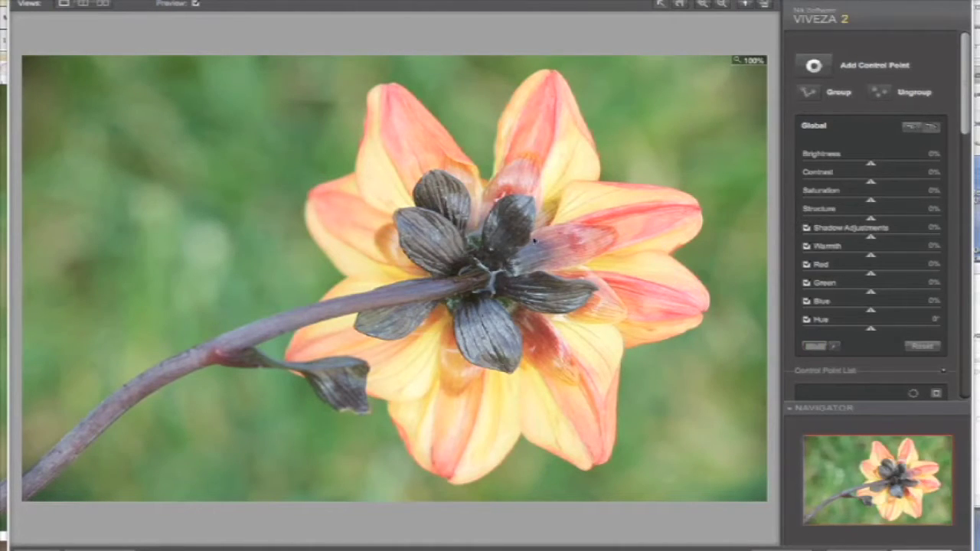
Step: Add a control point on the green background with Structure at -100%, and lower the global Brightness to -22%
{"action": "left_click", "coordinate": [813, 65]}
{"action": "left_click", "coordinate": [222, 208]}
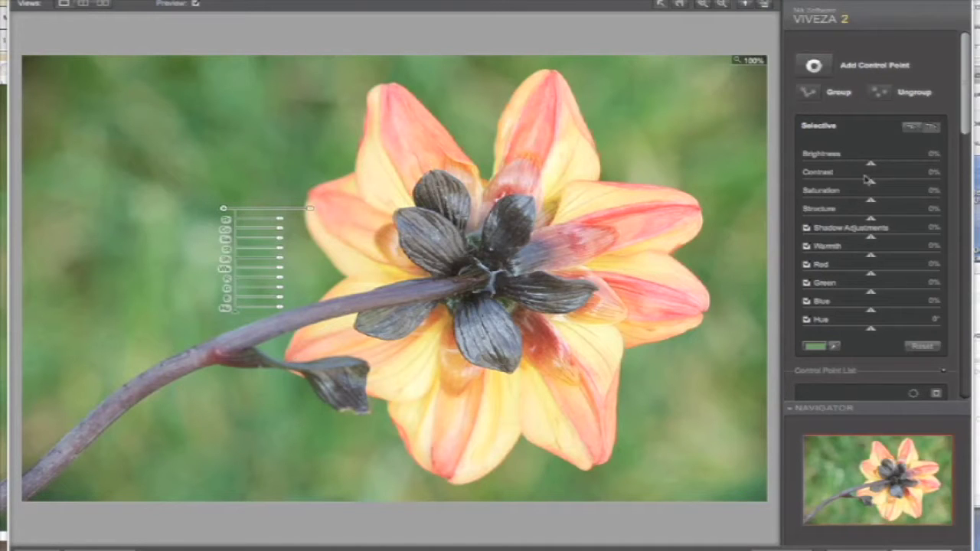
{"action": "left_click_drag", "start_coordinate": [870, 219], "coordinate": [796, 220]}
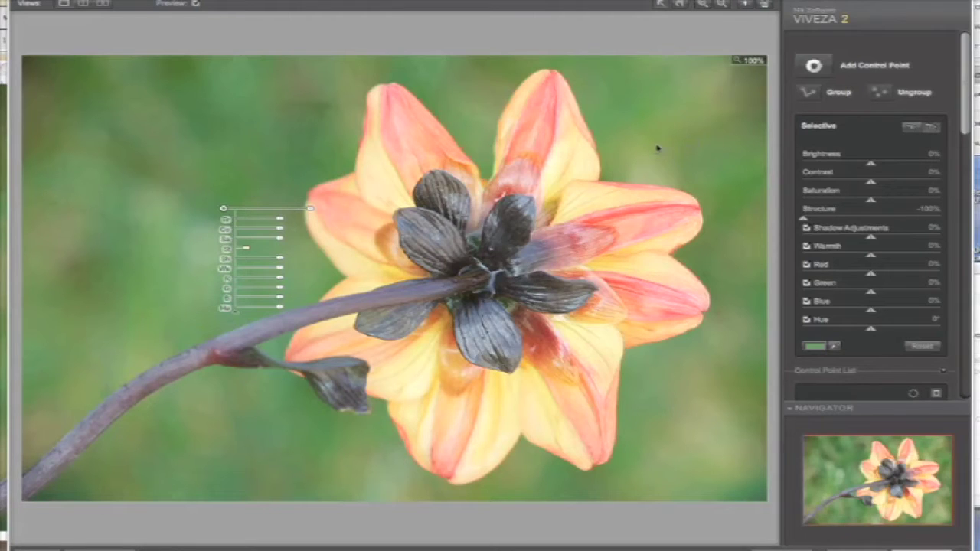
{"action": "key", "text": "Delete"}
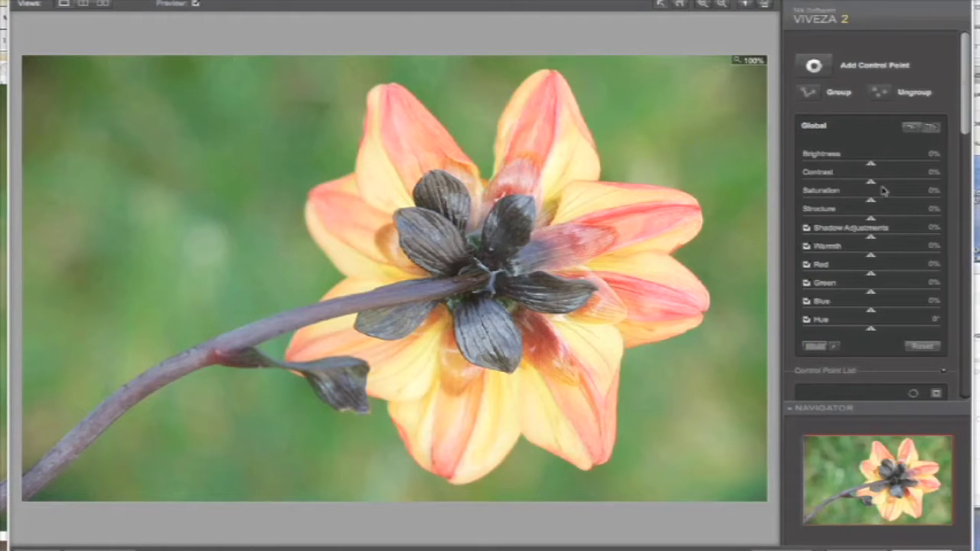
{"action": "left_click_drag", "start_coordinate": [869, 166], "coordinate": [855, 169]}
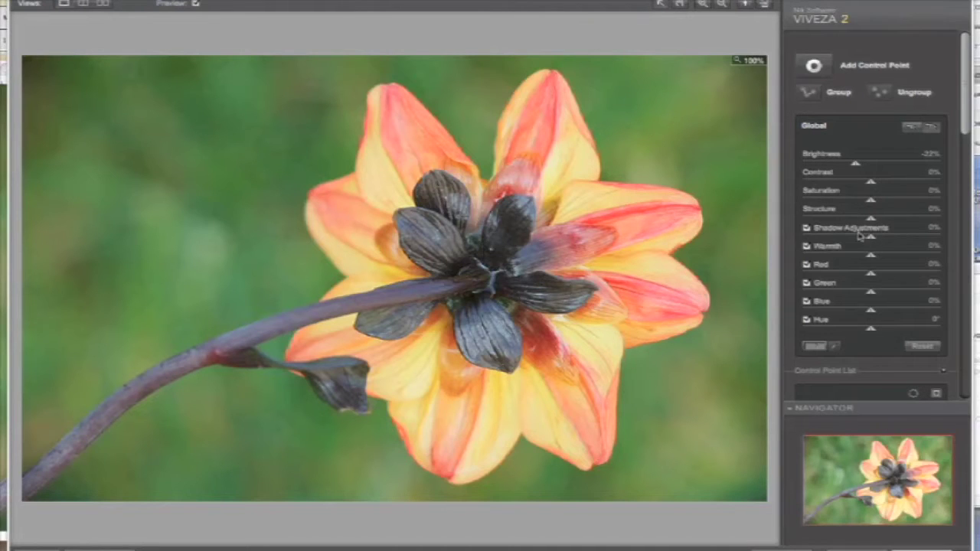
Step: Add a control point on the flower's dark centre, raise its Structure slightly and apply the Viveza 2 adjustments
{"action": "left_click", "coordinate": [813, 66]}
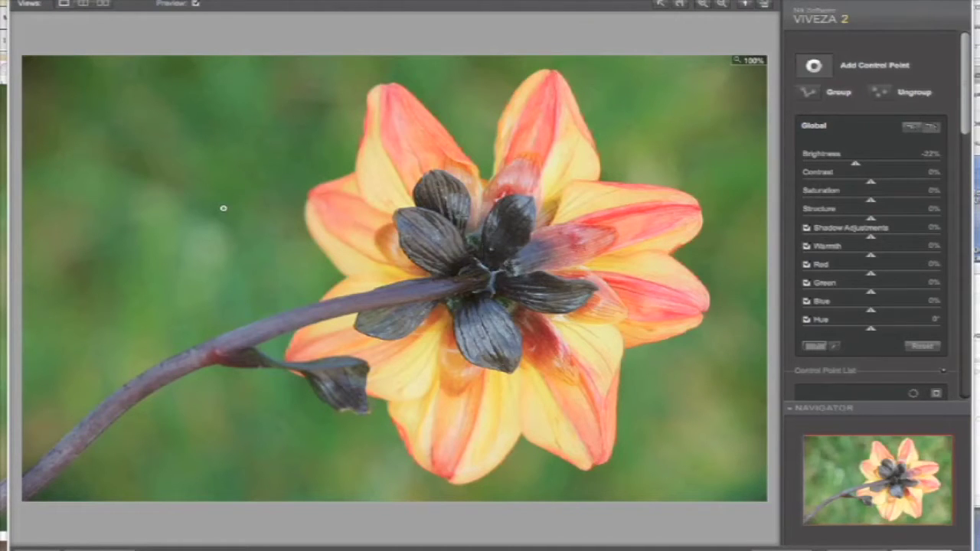
{"action": "left_click", "coordinate": [487, 250]}
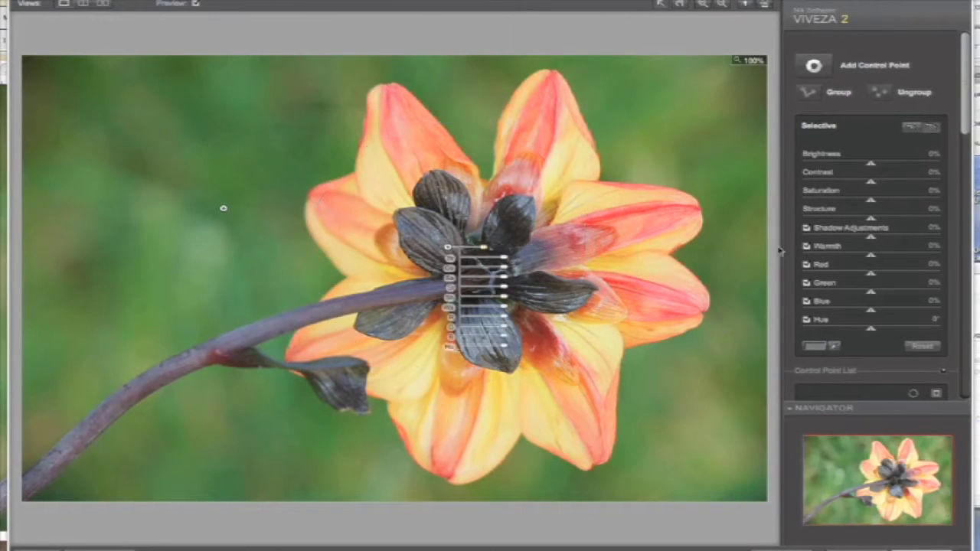
{"action": "left_click_drag", "start_coordinate": [871, 221], "coordinate": [880, 222]}
{"action": "left_click", "coordinate": [611, 345]}
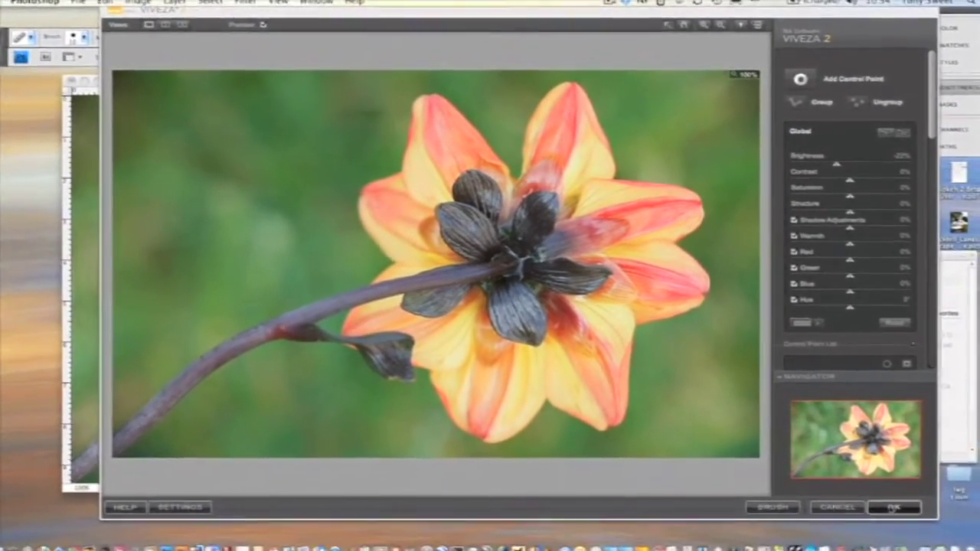
{"action": "left_click", "coordinate": [893, 508]}
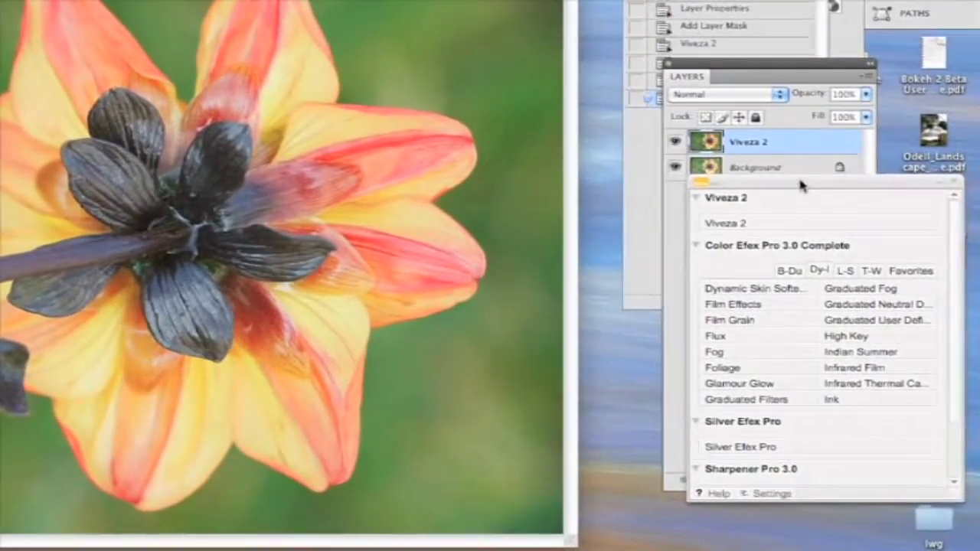
Step: Flatten the image and duplicate the Background layer
{"action": "left_click_drag", "start_coordinate": [801, 186], "coordinate": [751, 515]}
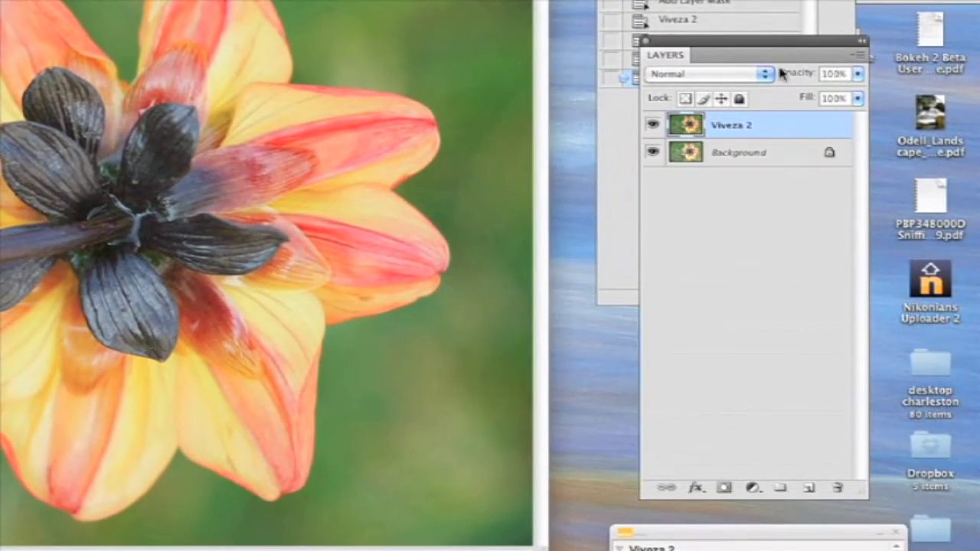
{"action": "left_click", "coordinate": [858, 58]}
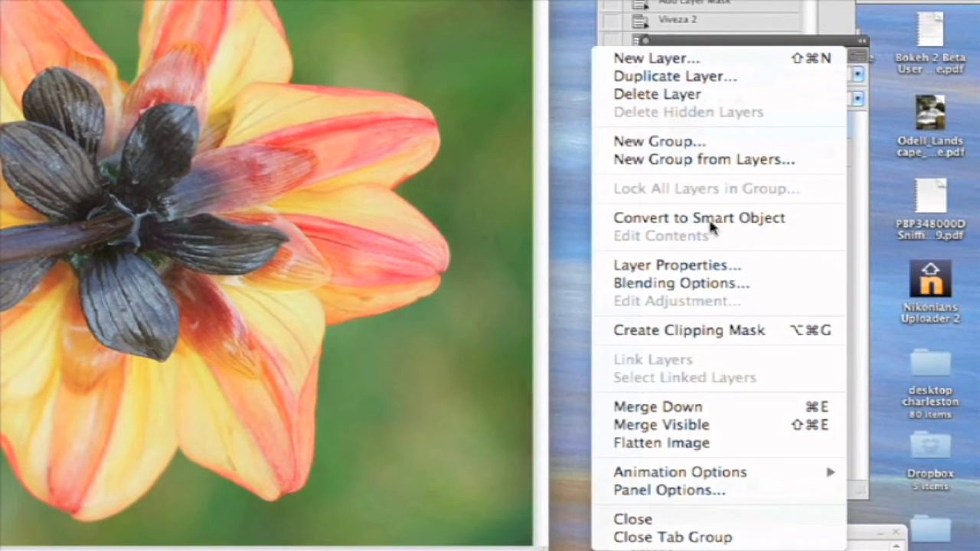
{"action": "left_click", "coordinate": [702, 443]}
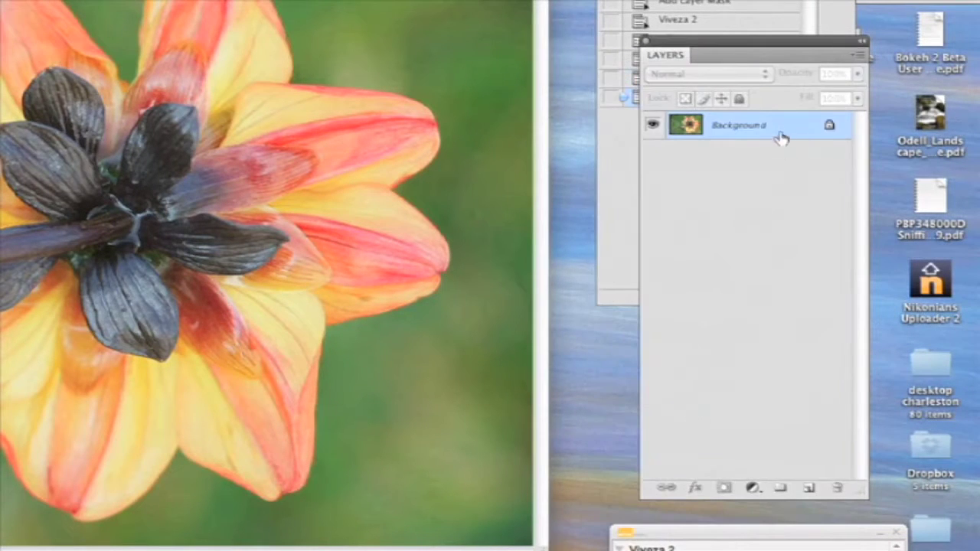
{"action": "left_click_drag", "start_coordinate": [783, 129], "coordinate": [808, 487]}
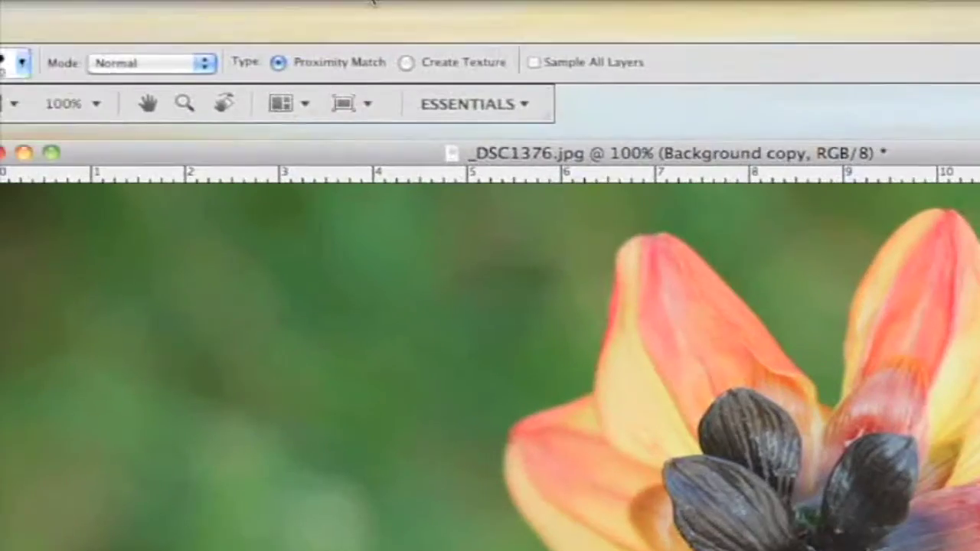
Step: Open the Alien Skin Snap Art 2 Oil Paint filter for the Background copy layer
{"action": "left_click", "coordinate": [427, 26]}
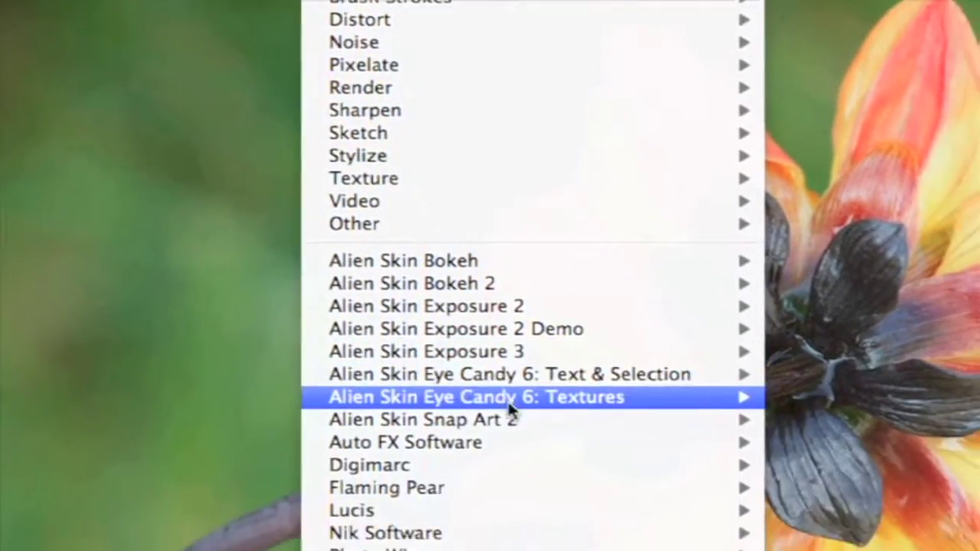
{"action": "mouse_move", "coordinate": [468, 260]}
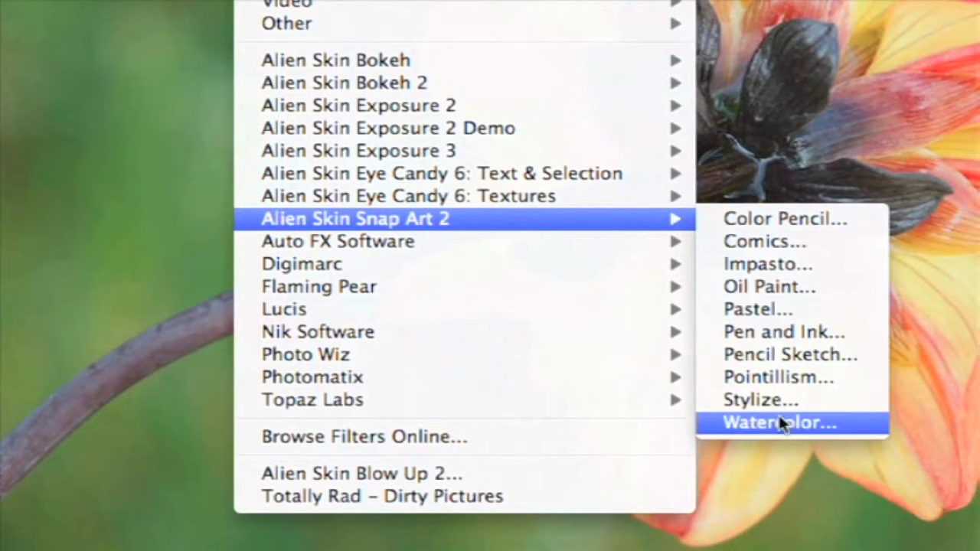
{"action": "left_click", "coordinate": [781, 287]}
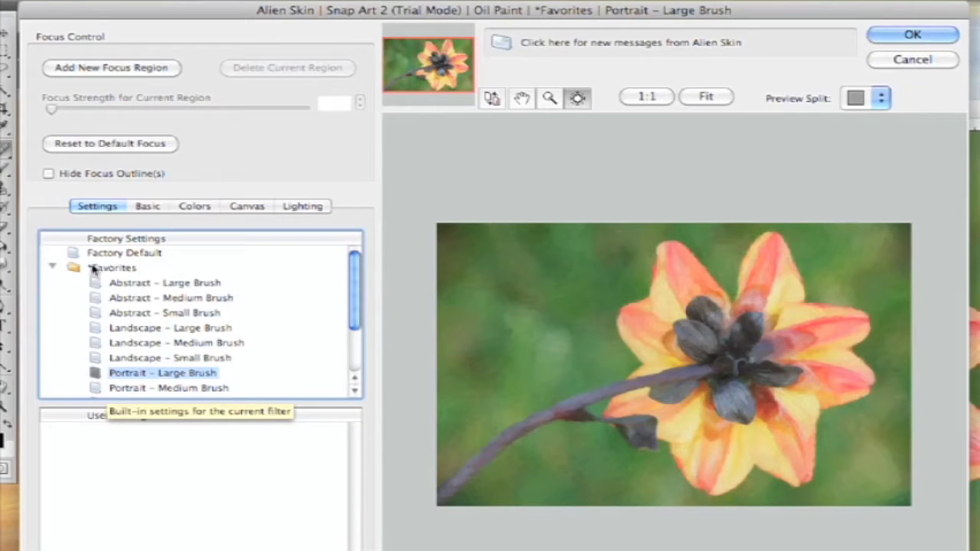
Step: Preview the Abstract - Small Brush, Abstract - Large Brush and Landscape - Medium Brush oil paint presets
{"action": "mouse_move", "coordinate": [355, 322]}
{"action": "left_mouse_down"}
{"action": "mouse_move", "coordinate": [356, 346]}
{"action": "mouse_move", "coordinate": [360, 324]}
{"action": "left_mouse_up"}
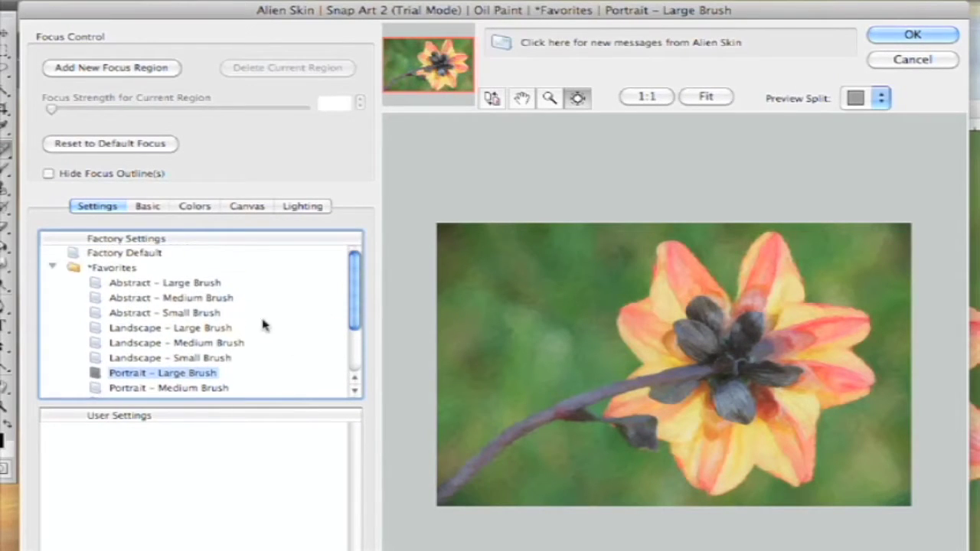
{"action": "left_click", "coordinate": [198, 313]}
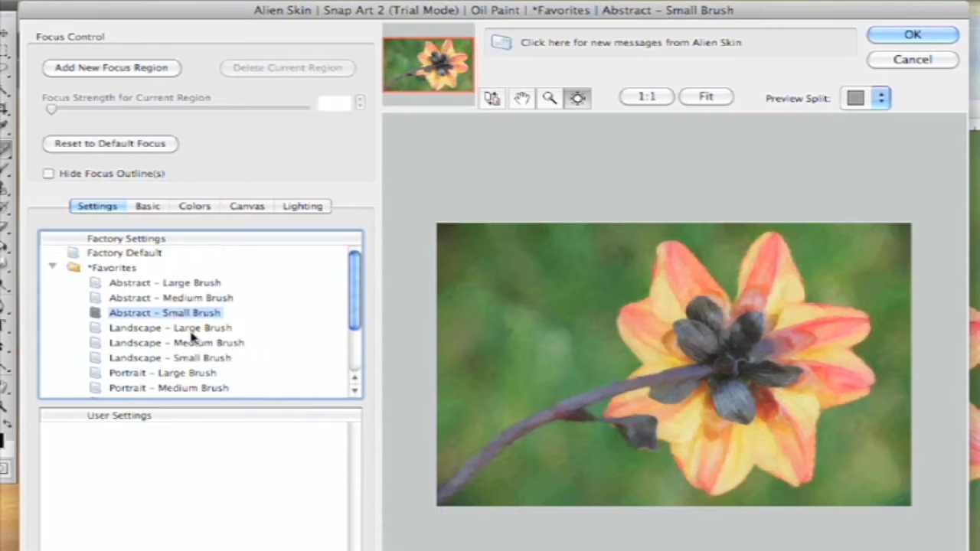
{"action": "left_click", "coordinate": [202, 283]}
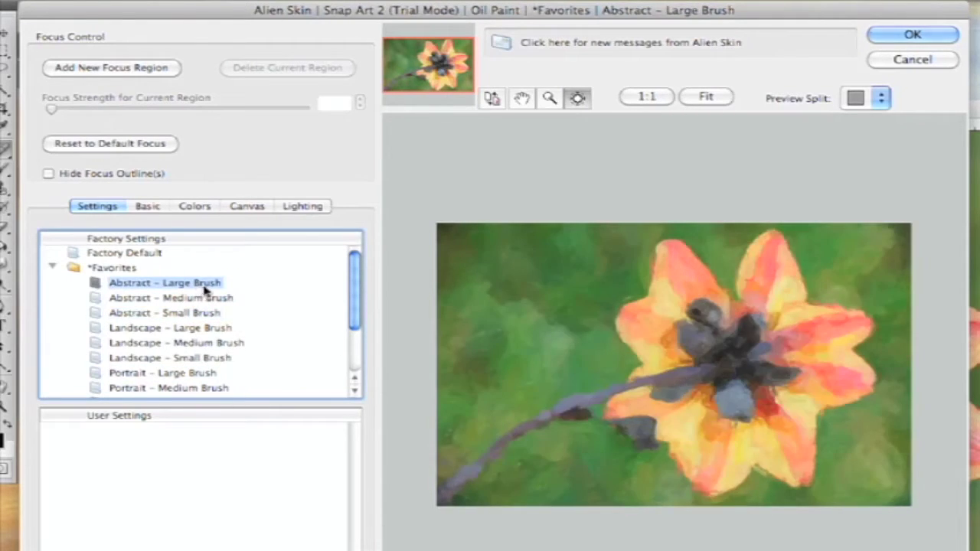
{"action": "left_click", "coordinate": [195, 345]}
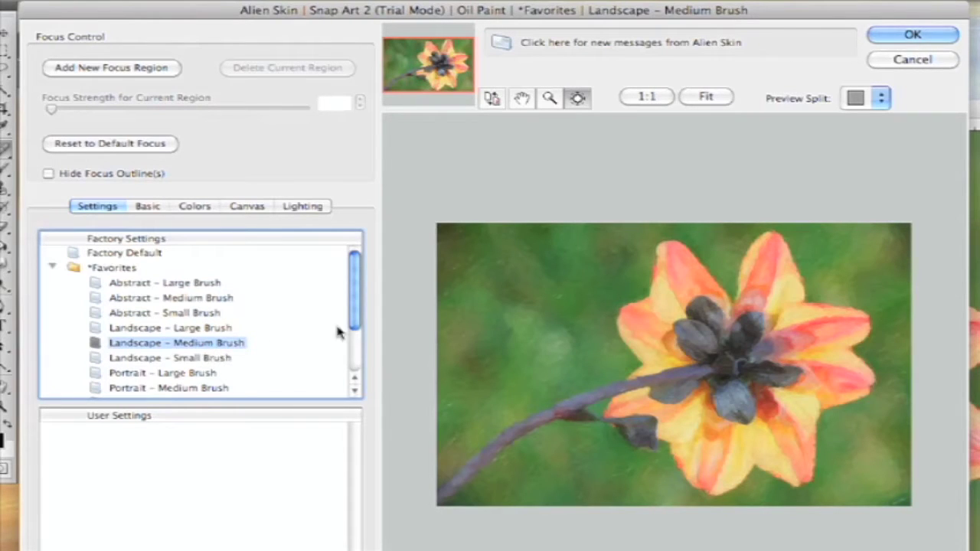
Step: Apply the oil paint effect with the Portrait - Medium Brush preset
{"action": "left_click_drag", "start_coordinate": [356, 324], "coordinate": [355, 356]}
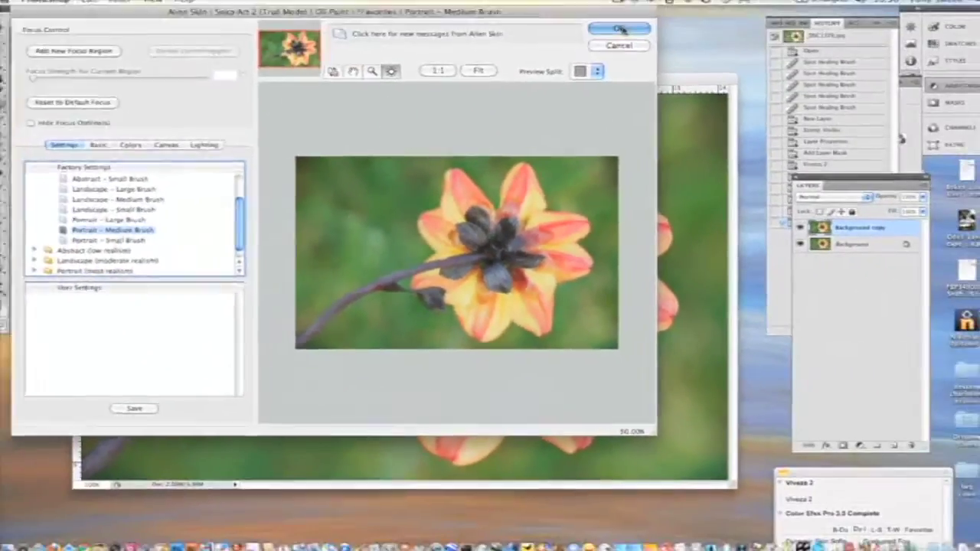
{"action": "left_click", "coordinate": [619, 28]}
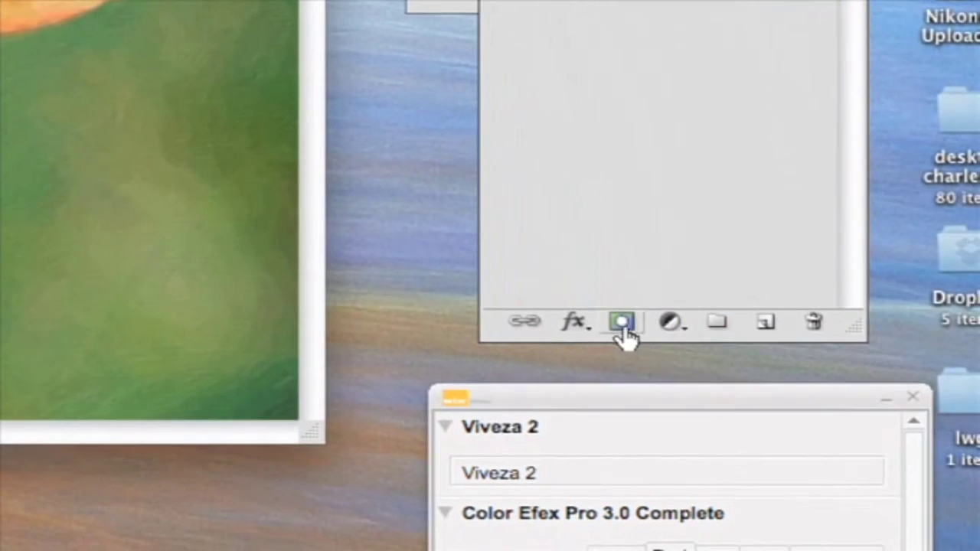
Step: Add a layer mask to the Background copy layer and ready the Brush tool with black as foreground colour
{"action": "left_click", "coordinate": [622, 325]}
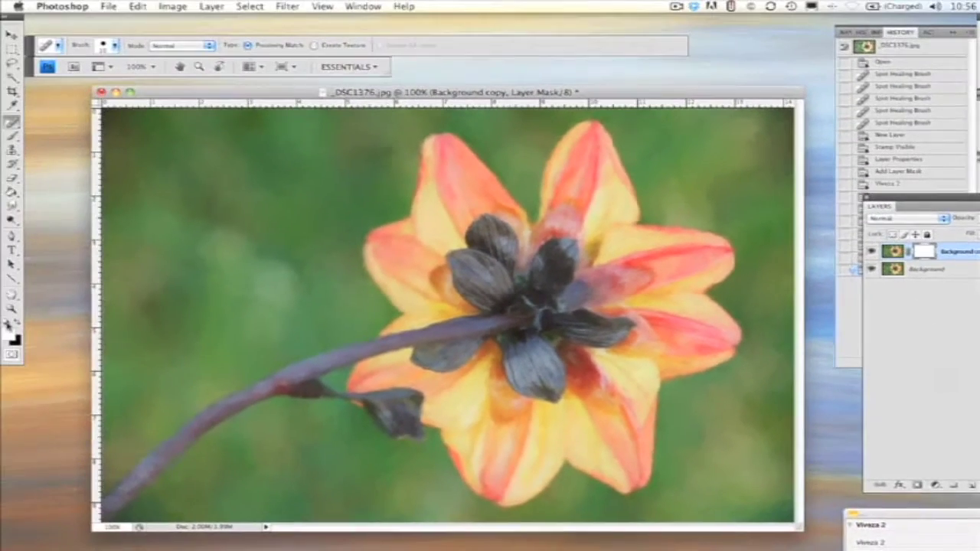
{"action": "left_click", "coordinate": [19, 325]}
{"action": "key", "text": "b"}
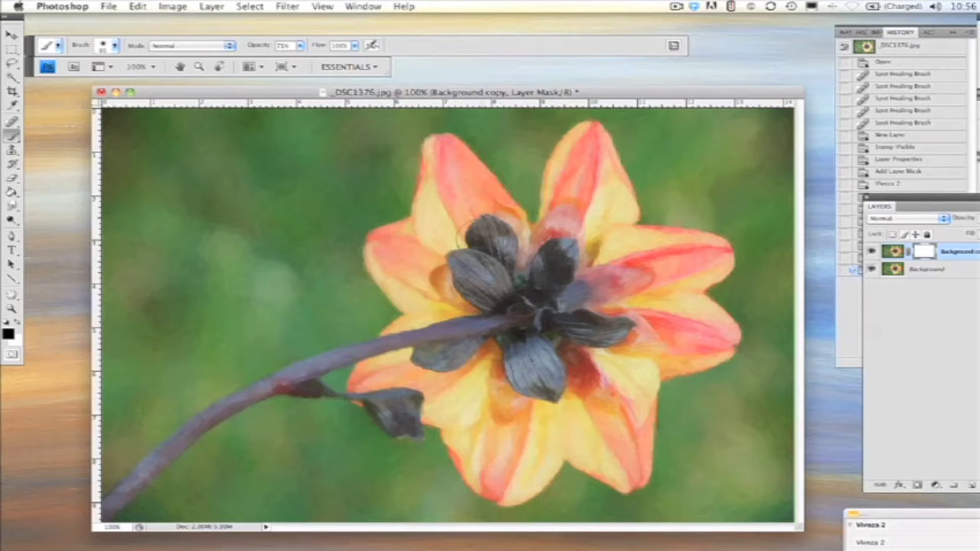
Step: Paint black on the layer mask over the whole flower and stem with a soft 0% hardness brush to restore their original detail
{"action": "left_click", "coordinate": [300, 48]}
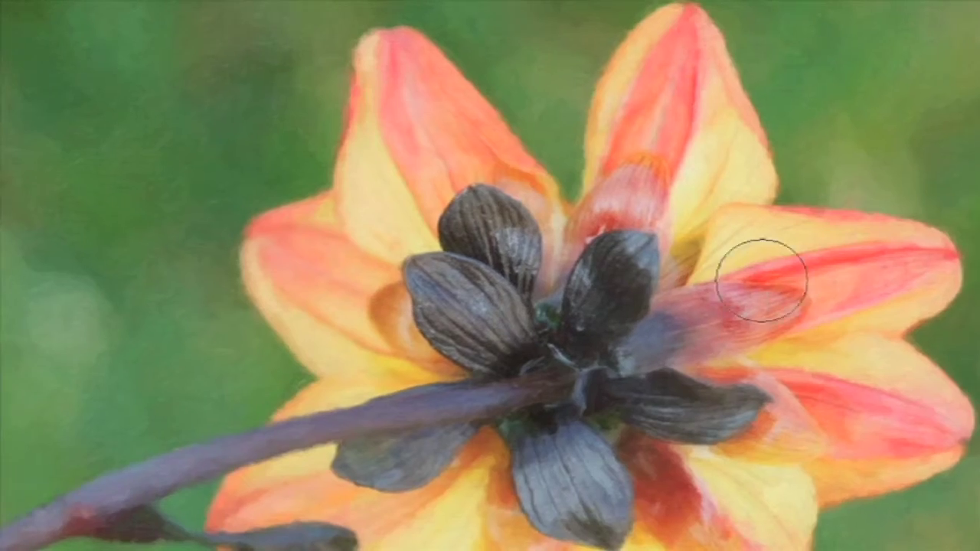
{"action": "right_click", "coordinate": [761, 280]}
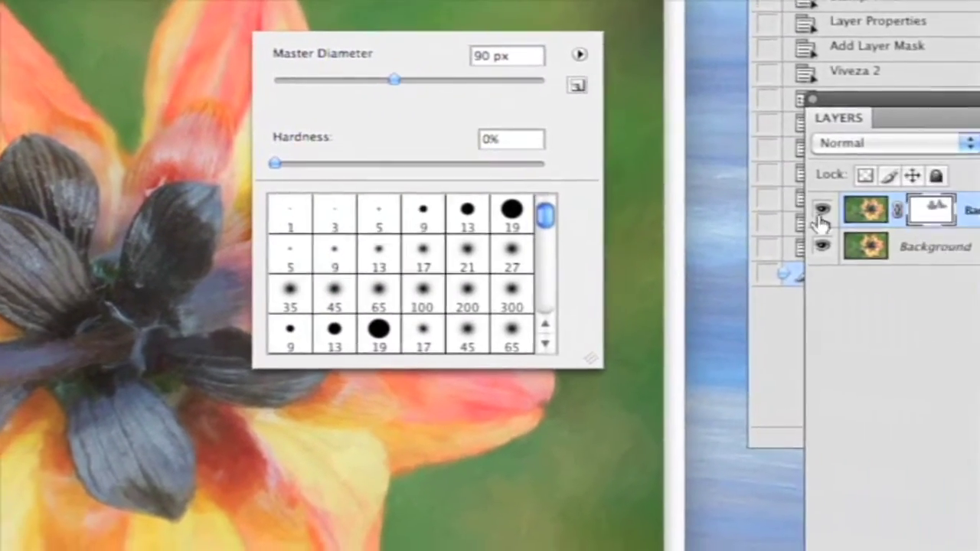
{"action": "key", "text": "Escape"}
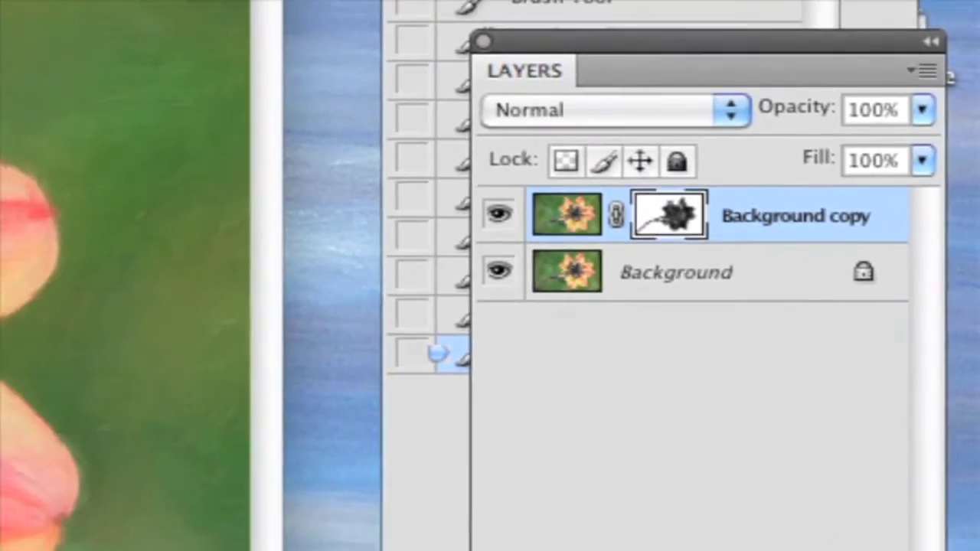
{"action": "key", "text": "super+BackSpace"}
{"action": "key", "text": "super+z"}
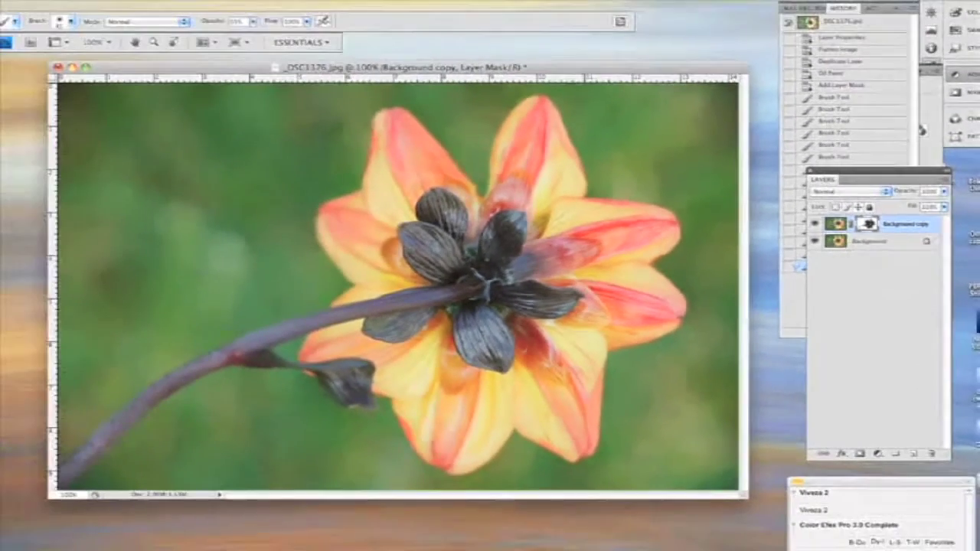
{"action": "left_click_drag", "start_coordinate": [487, 403], "coordinate": [495, 385]}
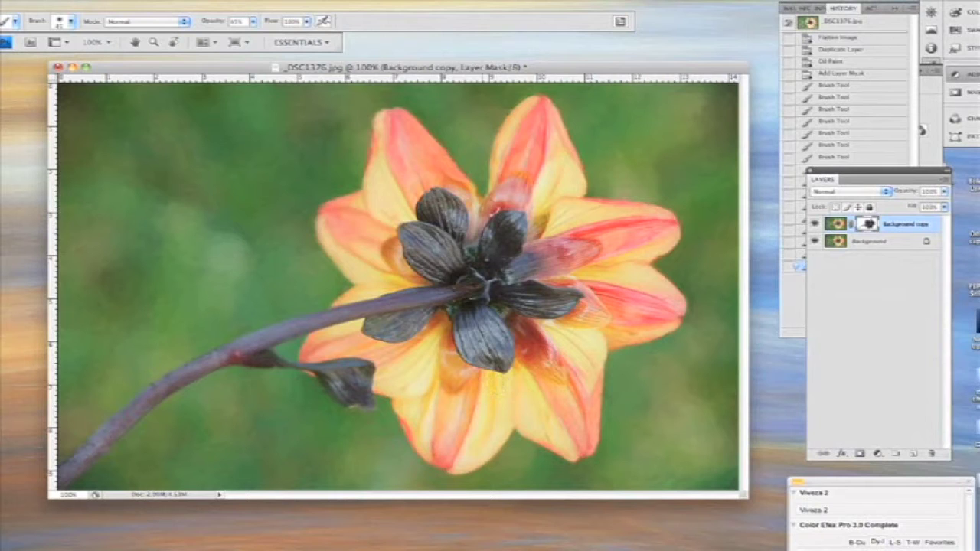
Step: Compare the edited flower photo with its original opening state, and return to the latest edit
{"action": "left_click", "coordinate": [815, 241]}
{"action": "left_click", "coordinate": [815, 242]}
{"action": "left_click", "coordinate": [882, 23]}
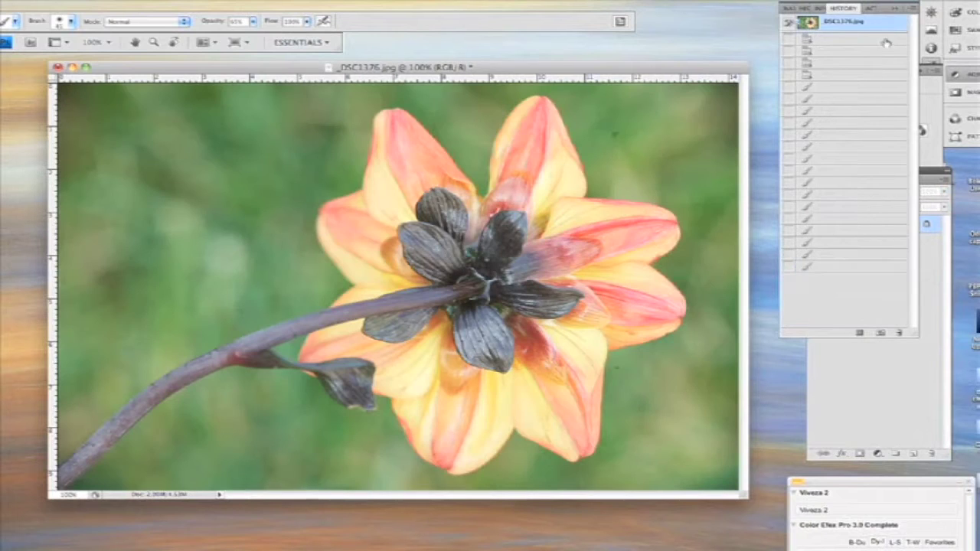
{"action": "left_click", "coordinate": [849, 267]}
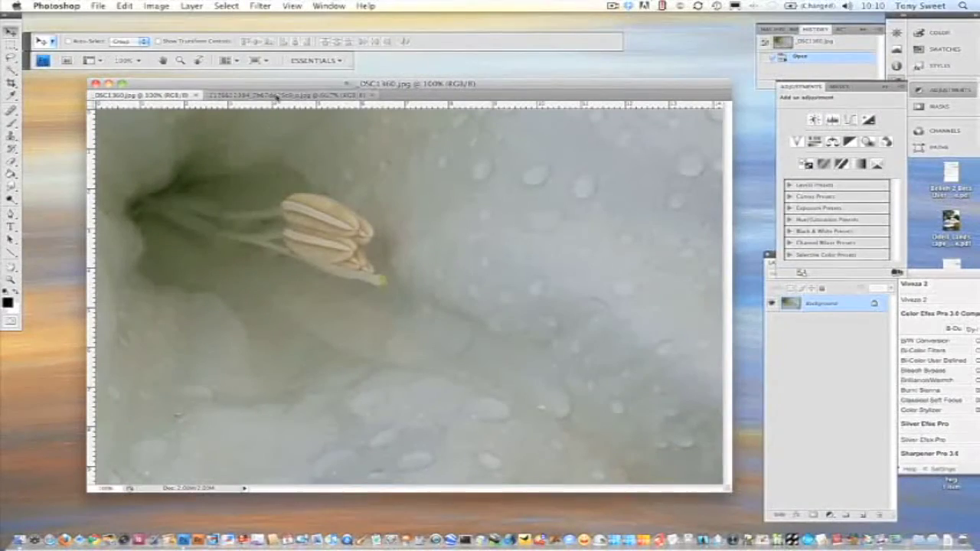
Step: Review the grunge texture image, return to the flower photo _DSC1360.jpg and run the DOP_TextureBlending script on it
{"action": "left_click", "coordinate": [233, 94]}
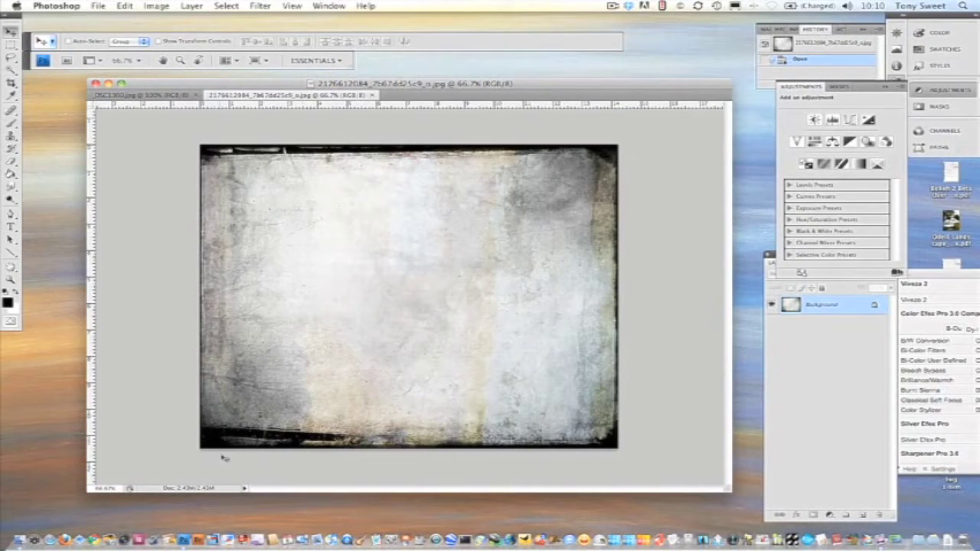
{"action": "left_click", "coordinate": [183, 95]}
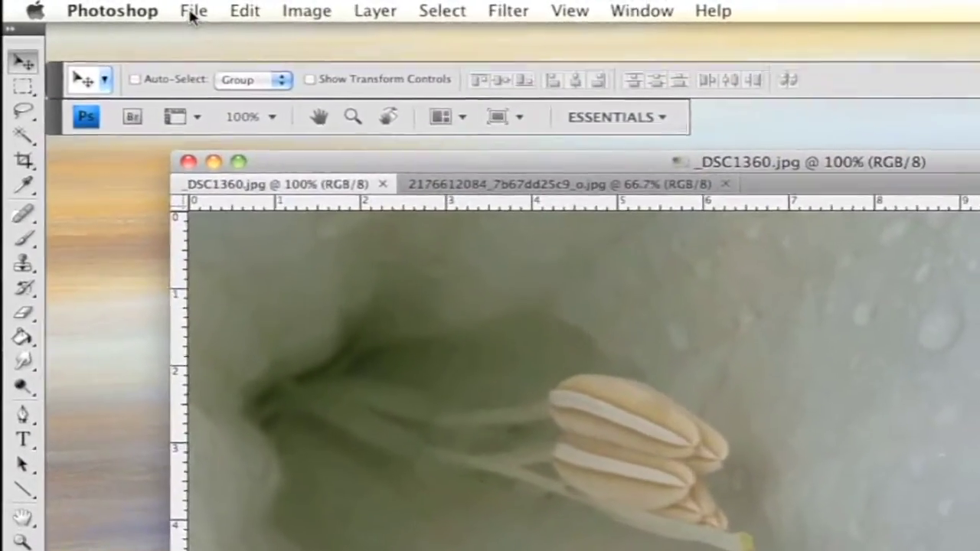
{"action": "left_click", "coordinate": [193, 12]}
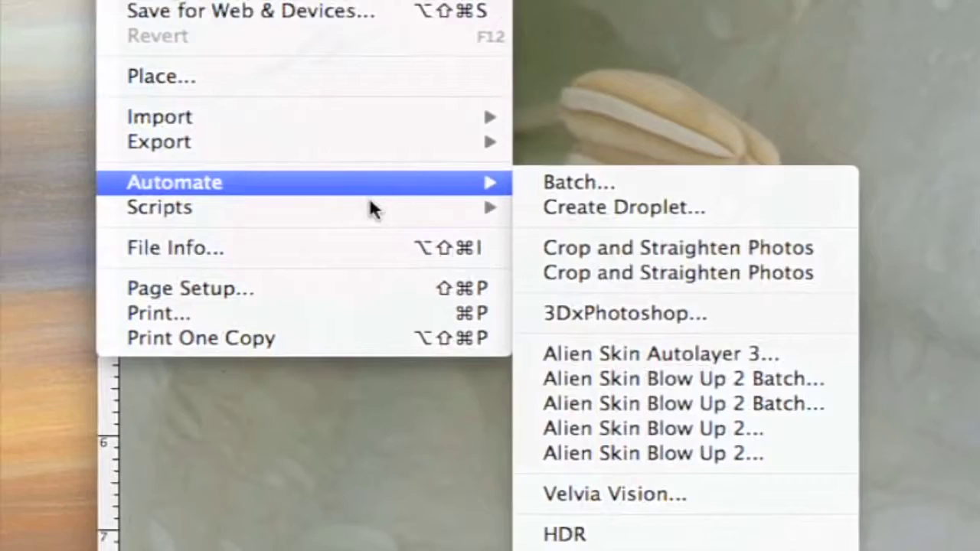
{"action": "mouse_move", "coordinate": [412, 375]}
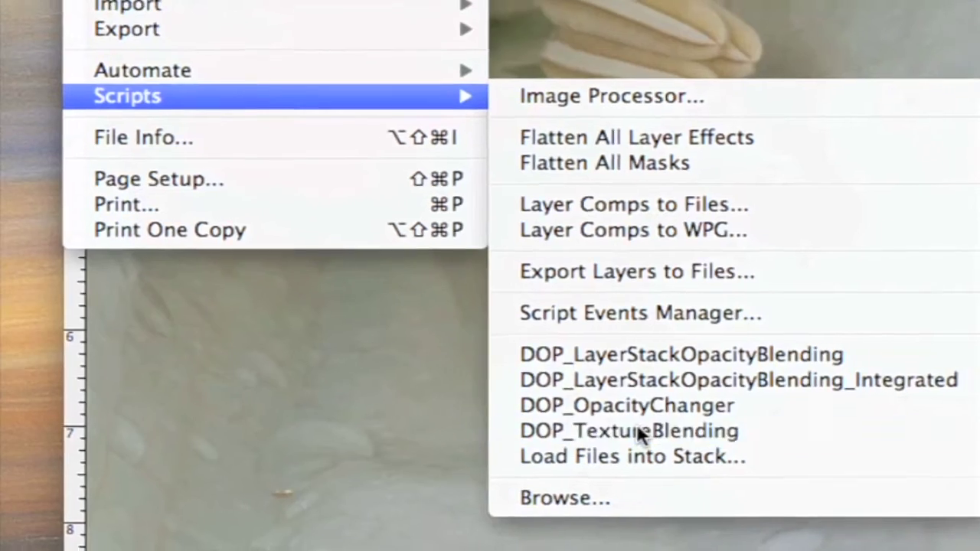
{"action": "left_click", "coordinate": [647, 434]}
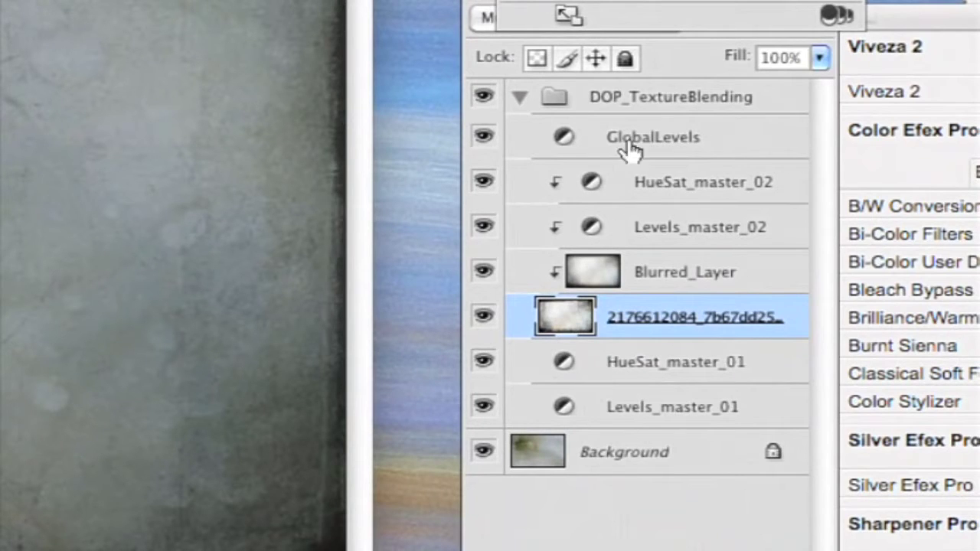
Step: Set the white input level to 206 in Levels_master_01 and 247 in Levels_master_02, and slightly adjust the latter's midtones
{"action": "left_click", "coordinate": [650, 413]}
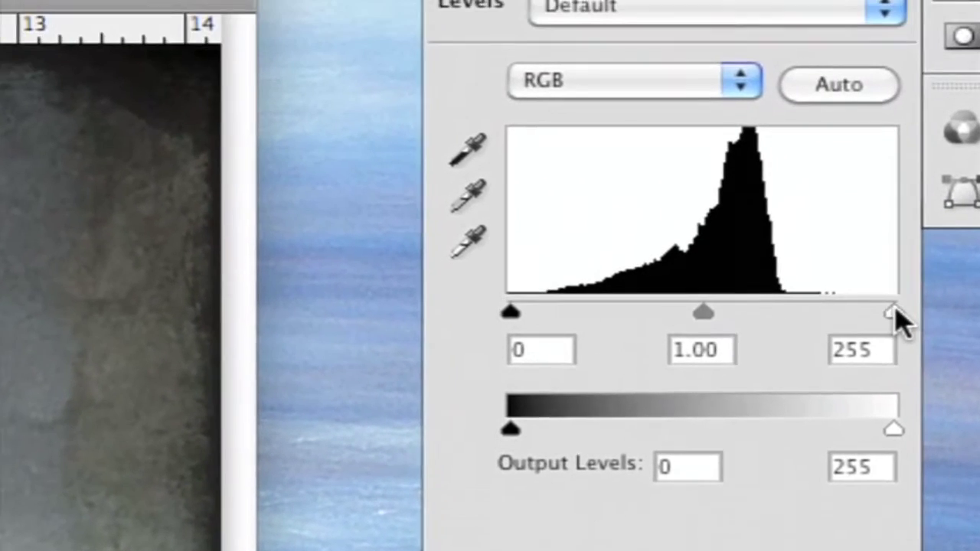
{"action": "left_click_drag", "start_coordinate": [897, 342], "coordinate": [830, 343]}
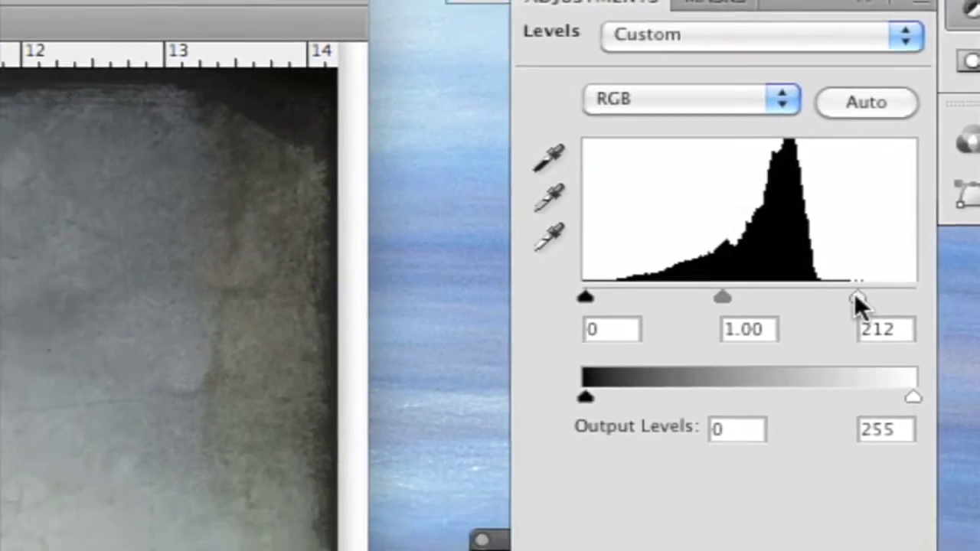
{"action": "left_click_drag", "start_coordinate": [830, 342], "coordinate": [821, 342]}
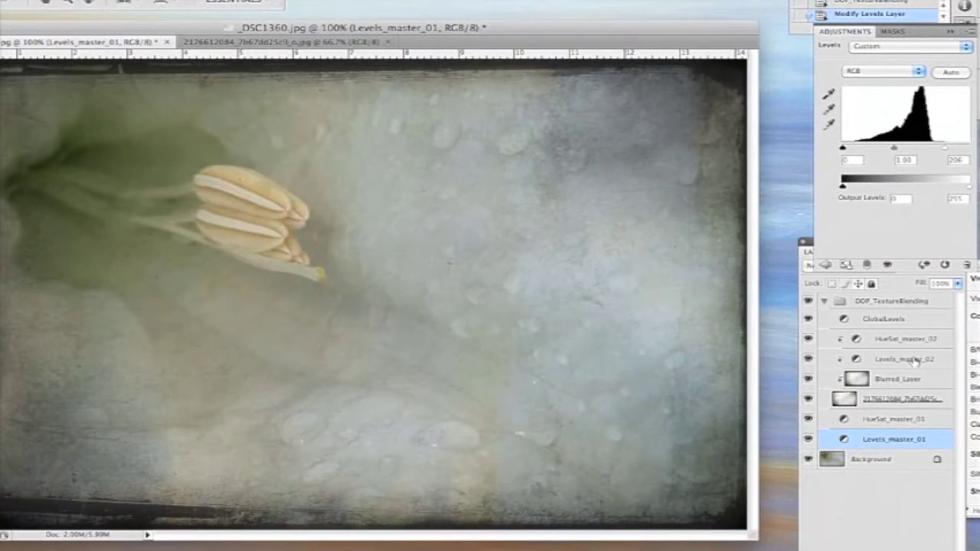
{"action": "left_click", "coordinate": [914, 360]}
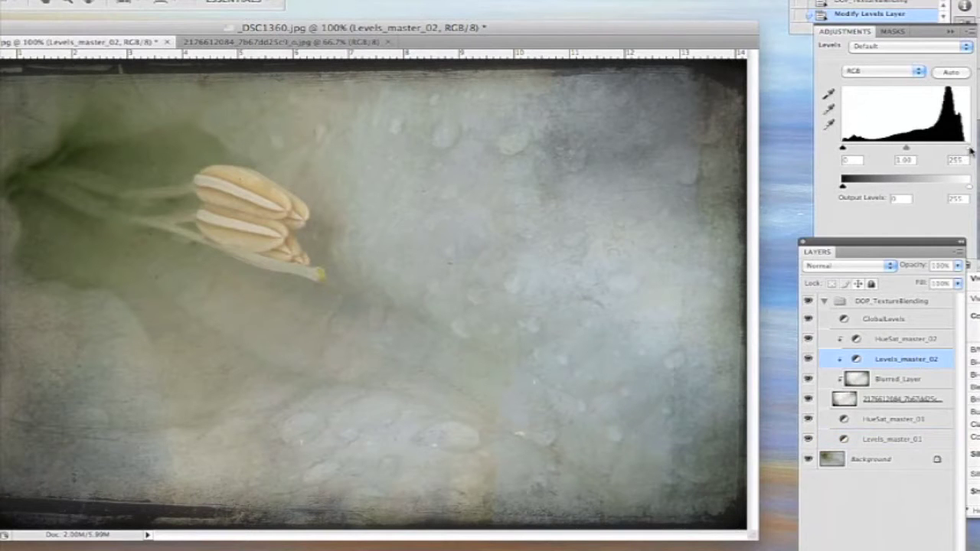
{"action": "left_click_drag", "start_coordinate": [968, 148], "coordinate": [965, 148]}
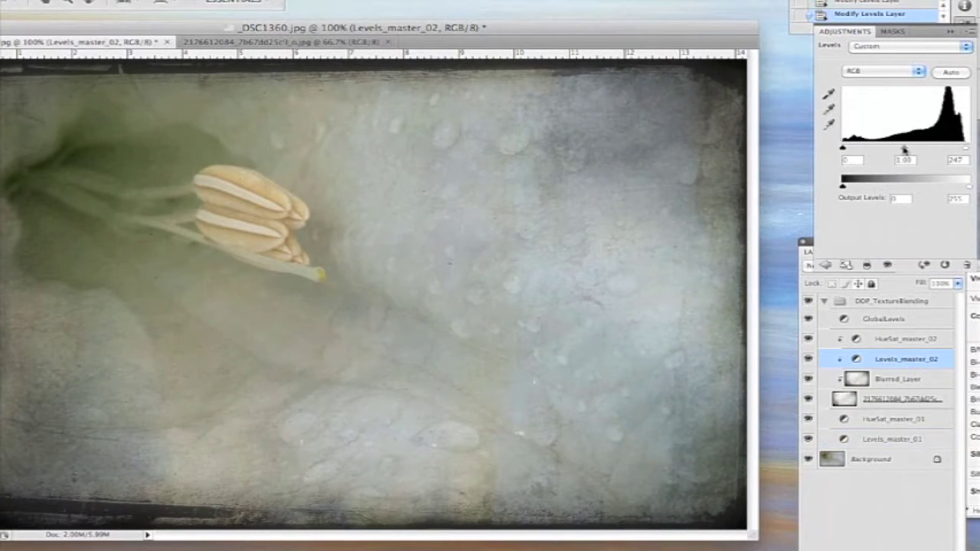
{"action": "mouse_move", "coordinate": [904, 148]}
{"action": "left_mouse_down"}
{"action": "mouse_move", "coordinate": [920, 151]}
{"action": "mouse_move", "coordinate": [903, 152]}
{"action": "left_mouse_up"}
Step: Collapse the DOP_TextureBlending group and toggle its visibility to compare the flower photo without and with the texture
{"action": "left_click", "coordinate": [825, 303]}
{"action": "left_click", "coordinate": [808, 302]}
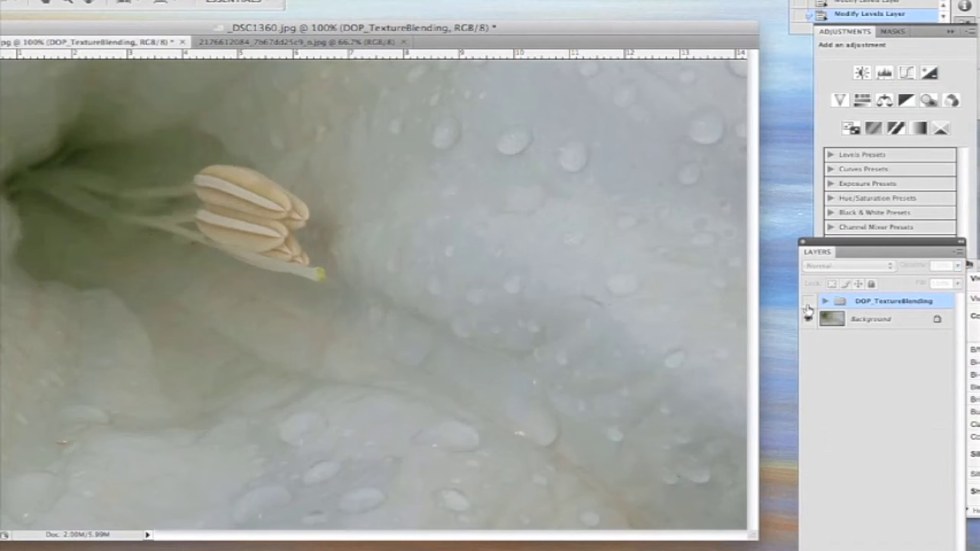
{"action": "left_click", "coordinate": [807, 301]}
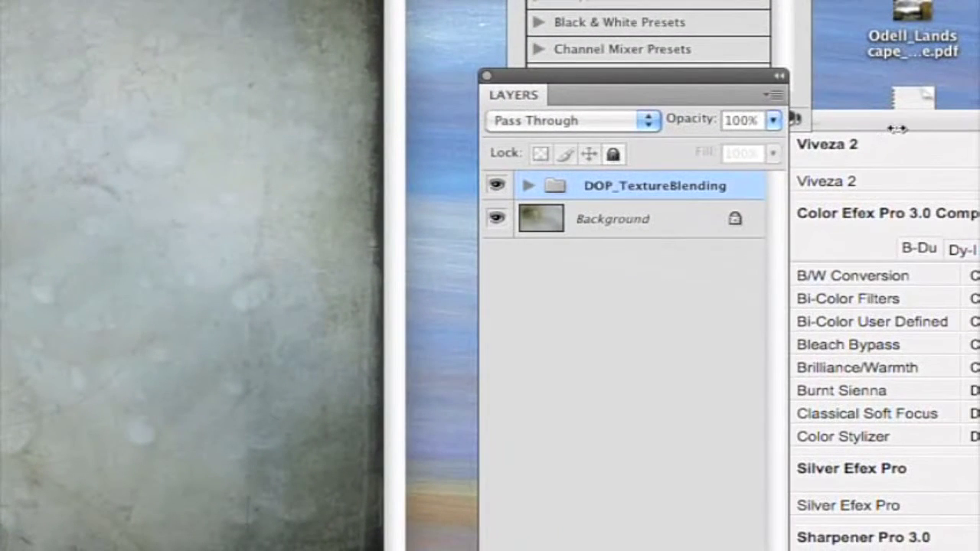
Step: Start Viveza 2 on the textured photo and place a control point on the flower's anthers with a reduced radius
{"action": "left_click", "coordinate": [887, 152]}
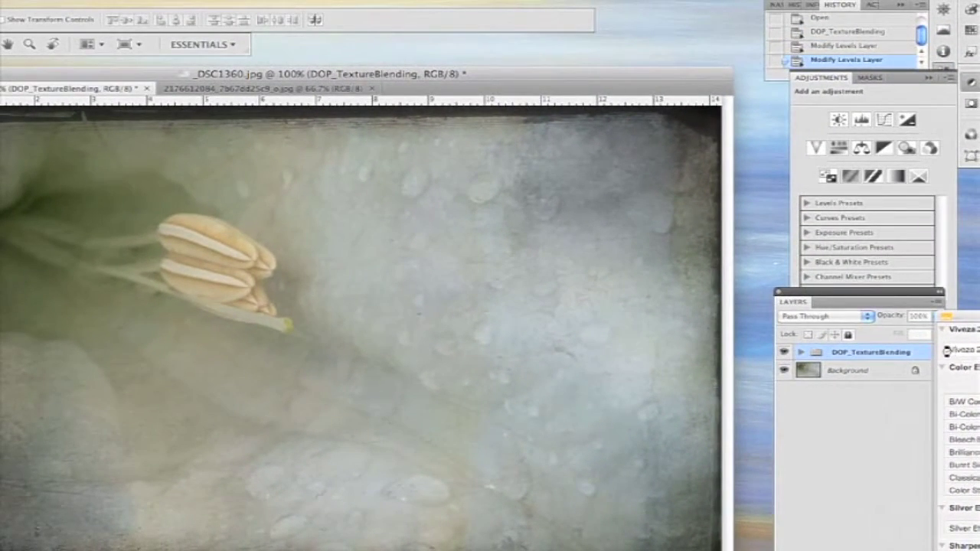
{"action": "left_click", "coordinate": [946, 350]}
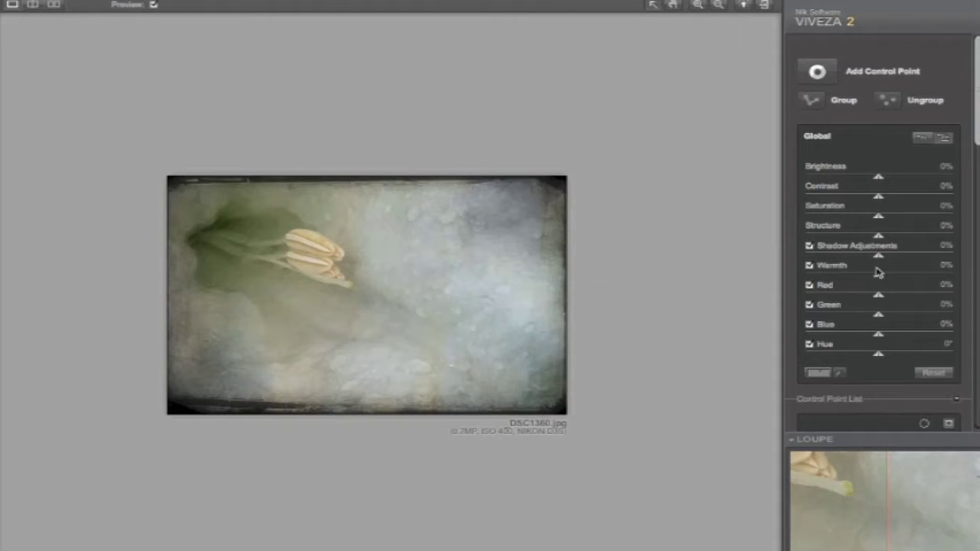
{"action": "left_click", "coordinate": [816, 72]}
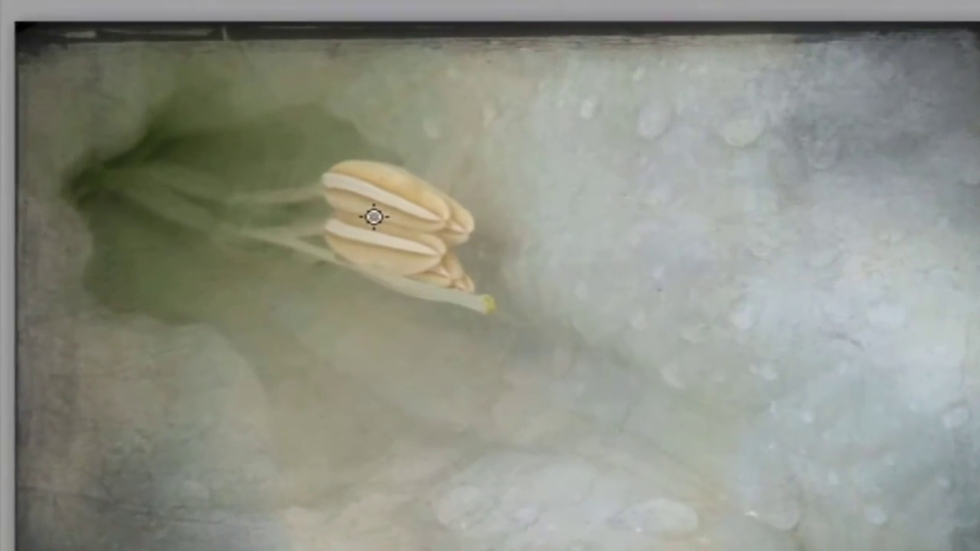
{"action": "left_click", "coordinate": [350, 228]}
{"action": "left_click_drag", "start_coordinate": [512, 228], "coordinate": [502, 230]}
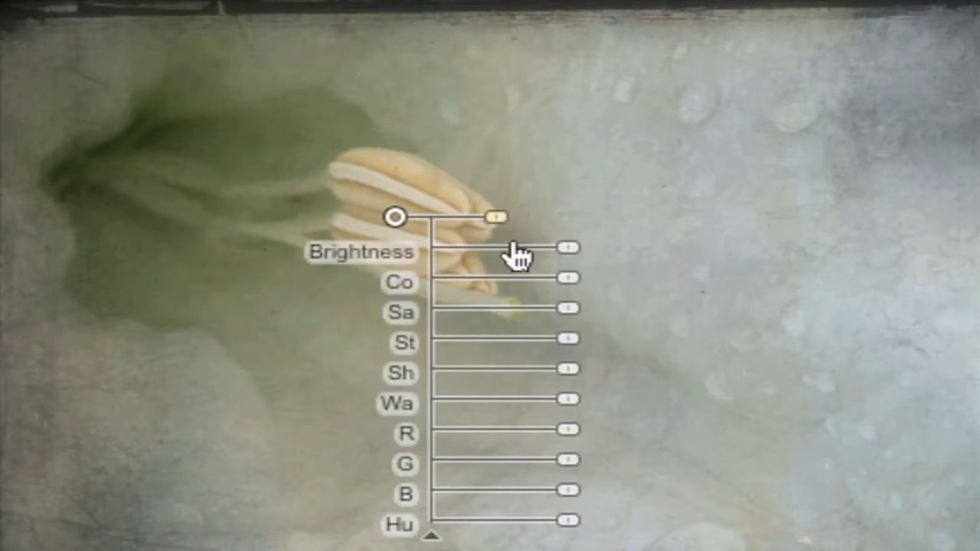
{"action": "left_click_drag", "start_coordinate": [394, 217], "coordinate": [401, 219]}
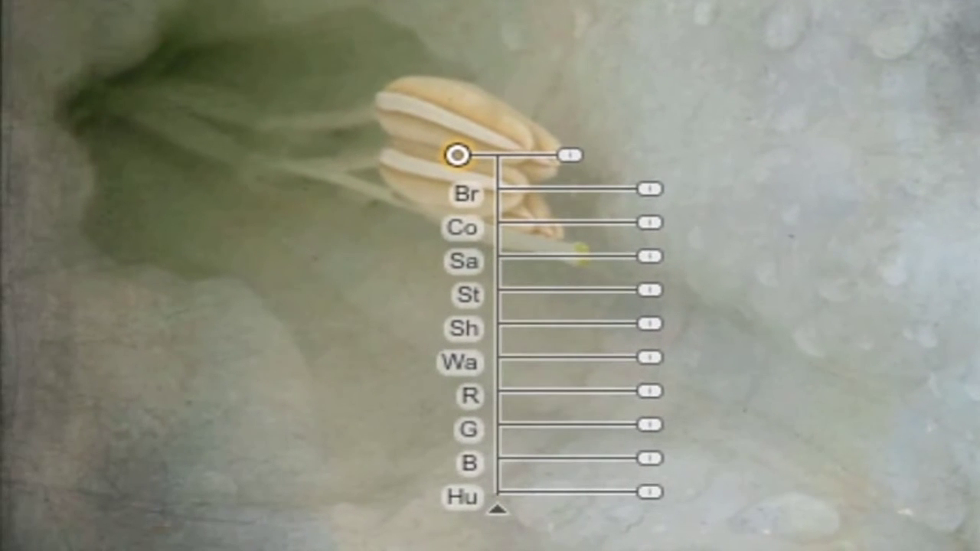
Step: Slightly raise the anther control point's warmth and contrast, lower its brightness a little, and apply the Viveza 2 adjustment
{"action": "left_click_drag", "start_coordinate": [586, 359], "coordinate": [593, 360]}
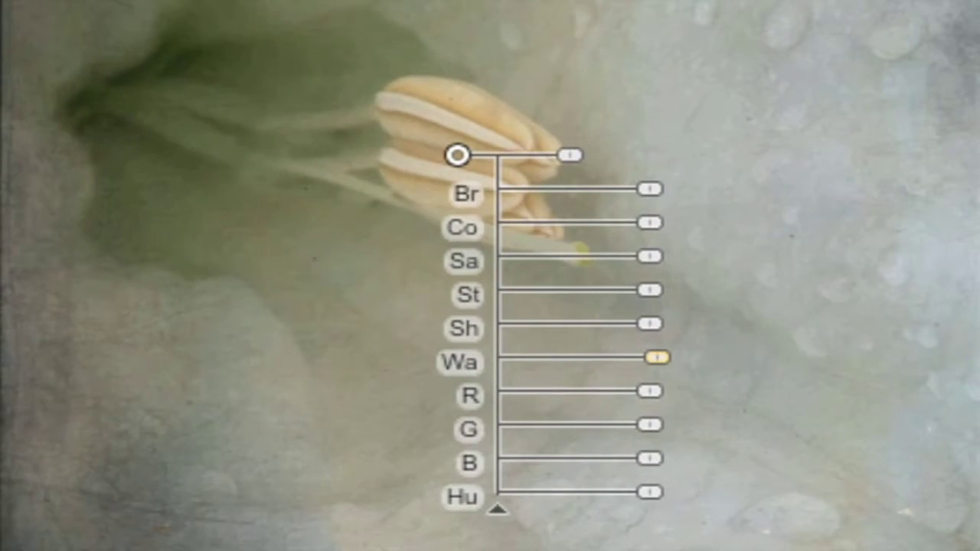
{"action": "left_click_drag", "start_coordinate": [649, 223], "coordinate": [662, 223]}
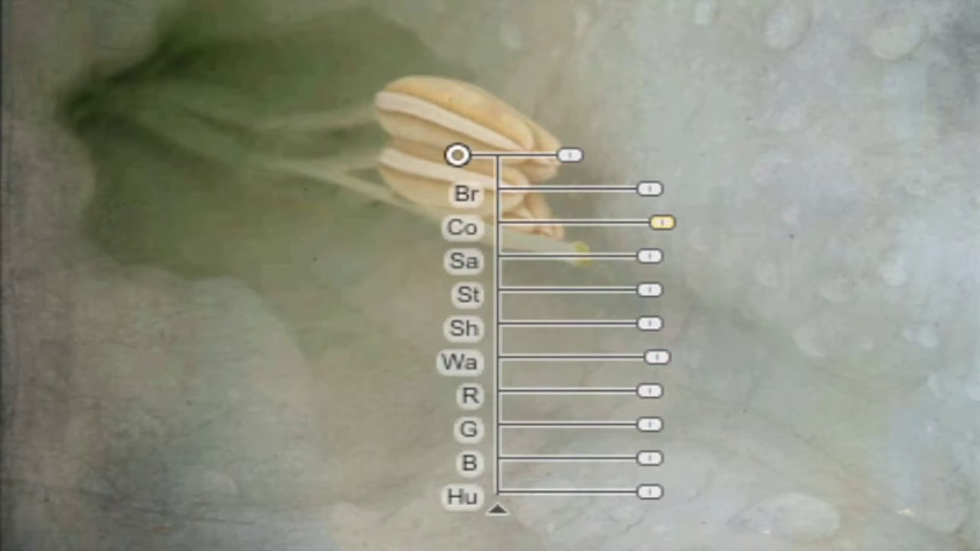
{"action": "left_click_drag", "start_coordinate": [649, 189], "coordinate": [637, 189]}
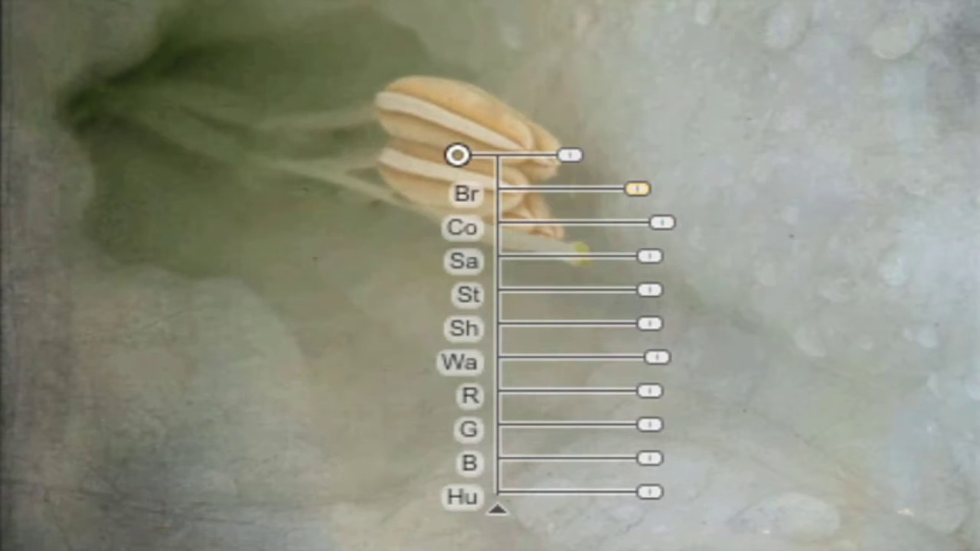
{"action": "left_click", "coordinate": [457, 155]}
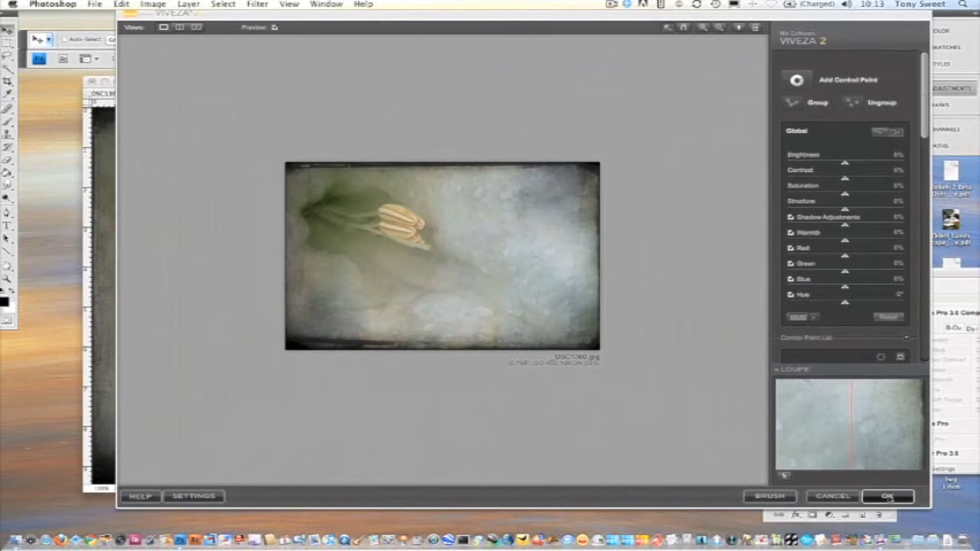
{"action": "left_click", "coordinate": [885, 497]}
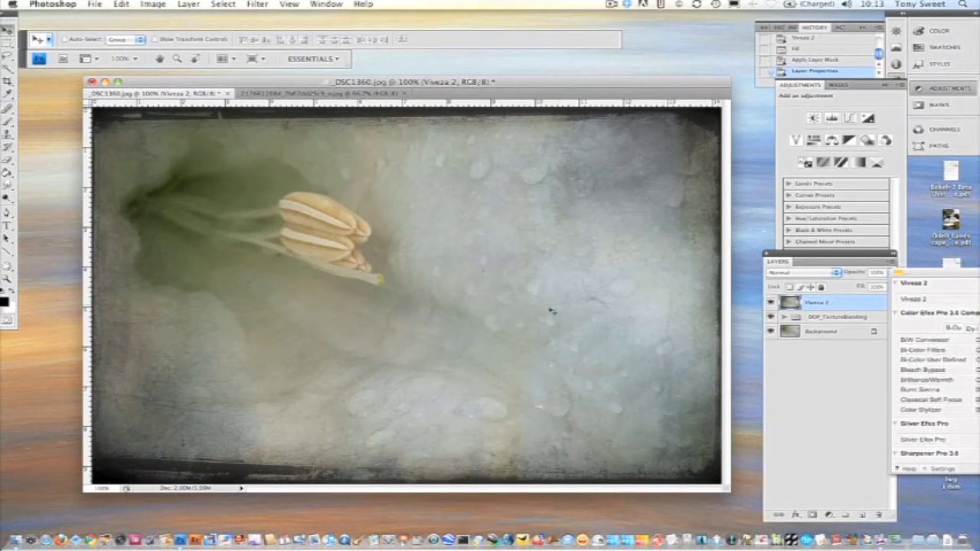
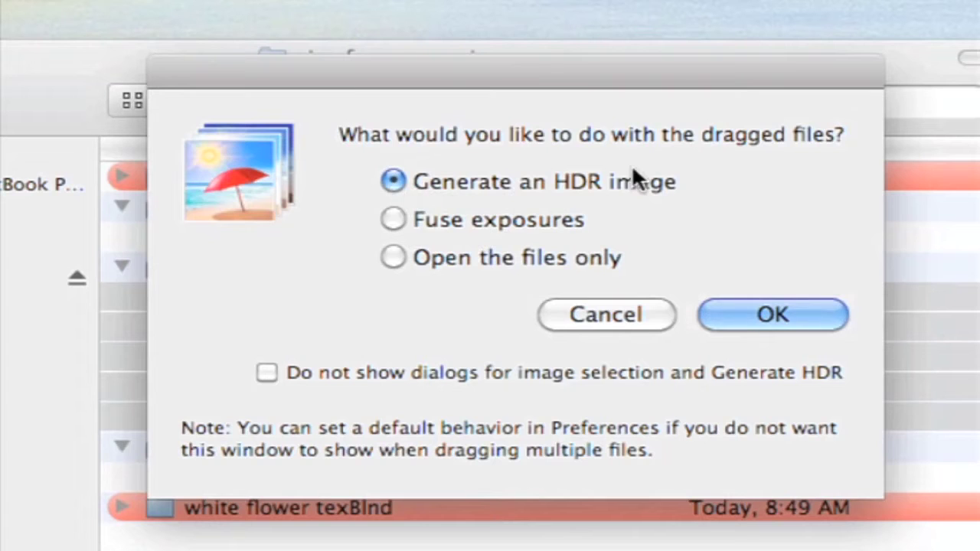
Step: In Photomatix Pro, generate an HDR image from _DSC1521.jpg to _DSC1525.jpg with horizontal and vertical shift alignment, chromatic aberration reduction and noise reduction
{"action": "left_click", "coordinate": [781, 306]}
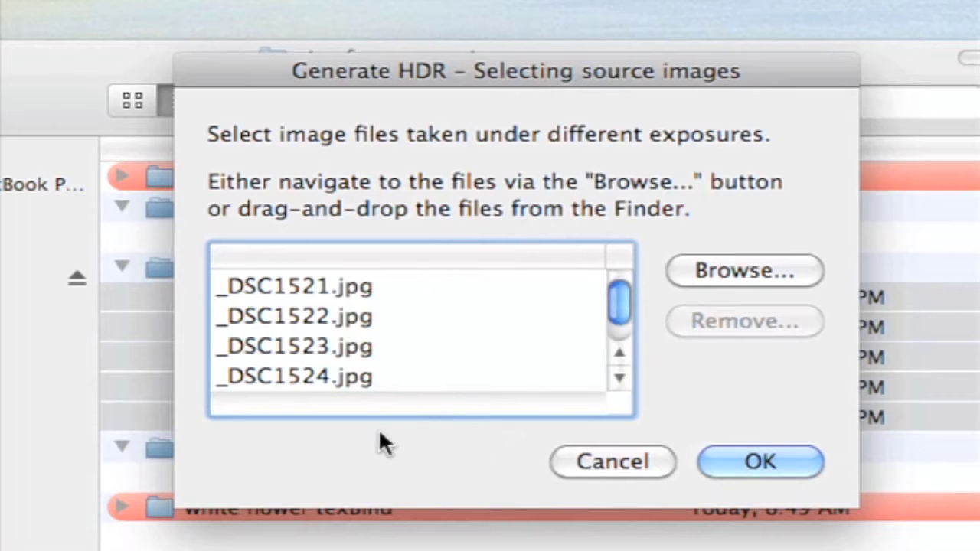
{"action": "left_click_drag", "start_coordinate": [615, 303], "coordinate": [604, 326]}
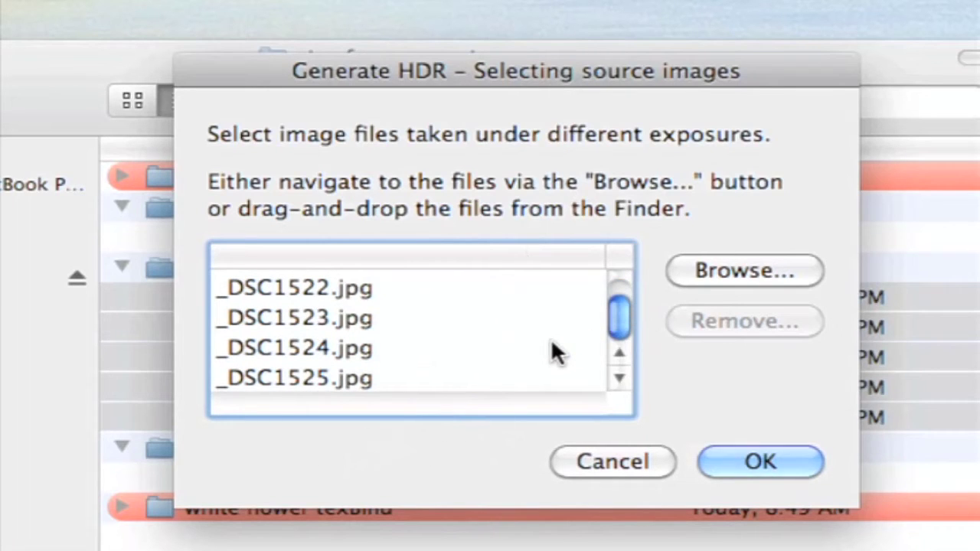
{"action": "left_click", "coordinate": [765, 462]}
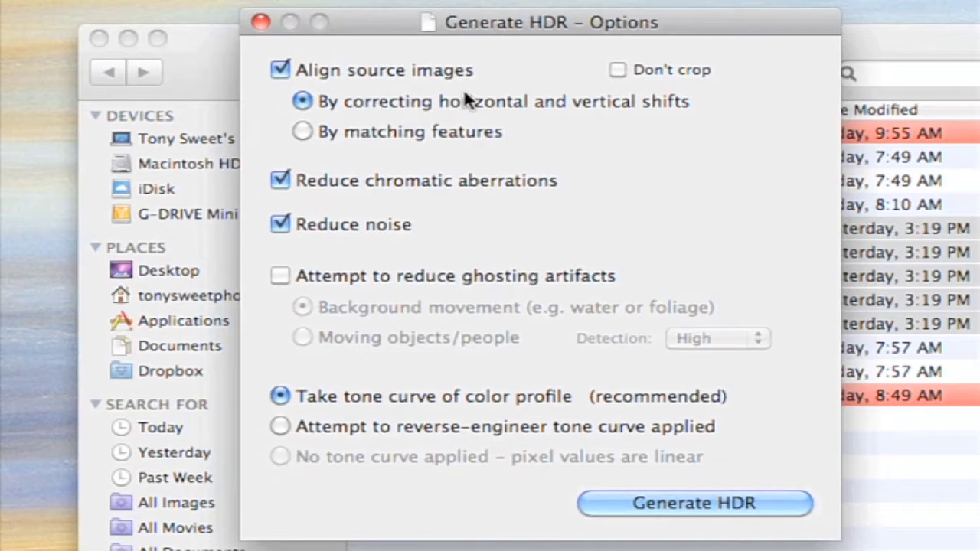
{"action": "mouse_move", "coordinate": [465, 94]}
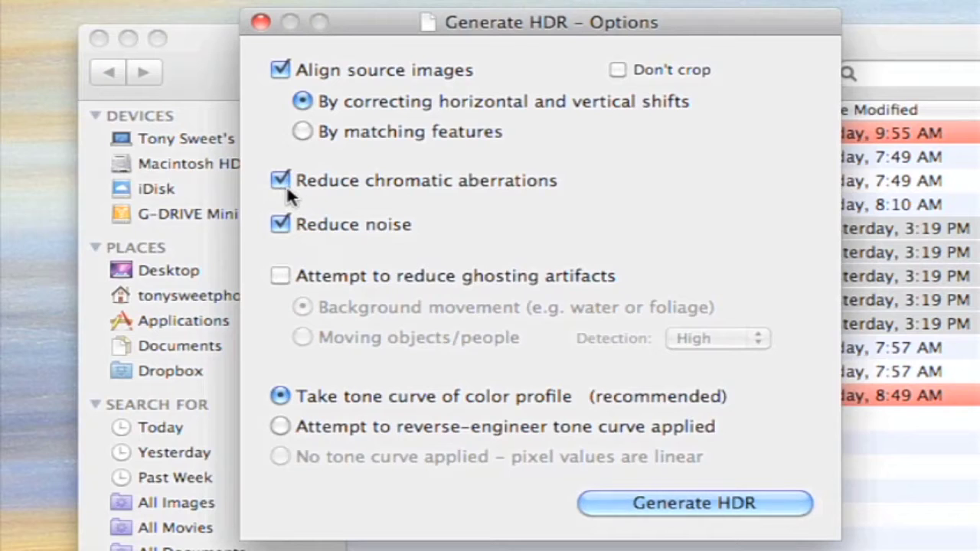
{"action": "mouse_move", "coordinate": [288, 187]}
{"action": "left_click", "coordinate": [704, 505]}
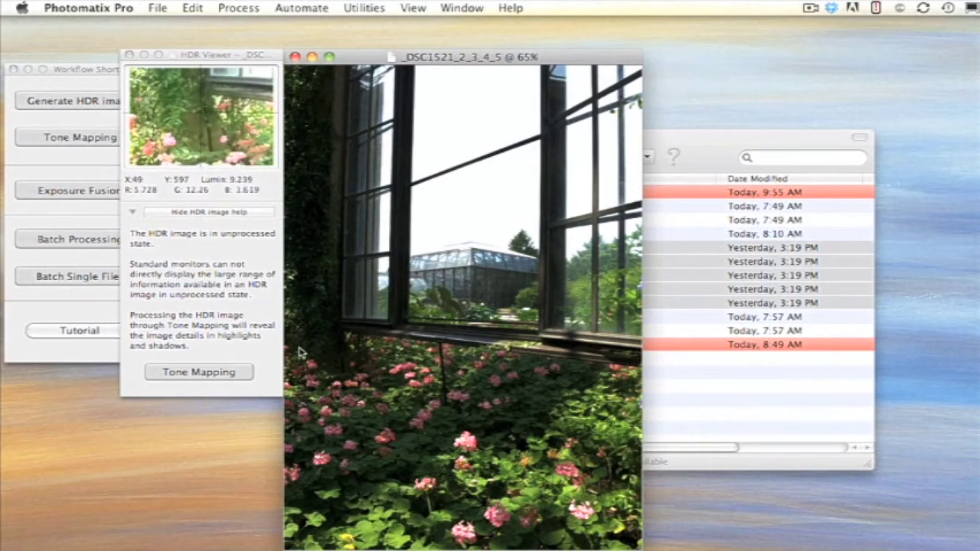
Step: Start tone mapping from the default settings with Color Saturation 80, Luminosity +3.3 and Microcontrast +5.9
{"action": "left_click", "coordinate": [199, 371]}
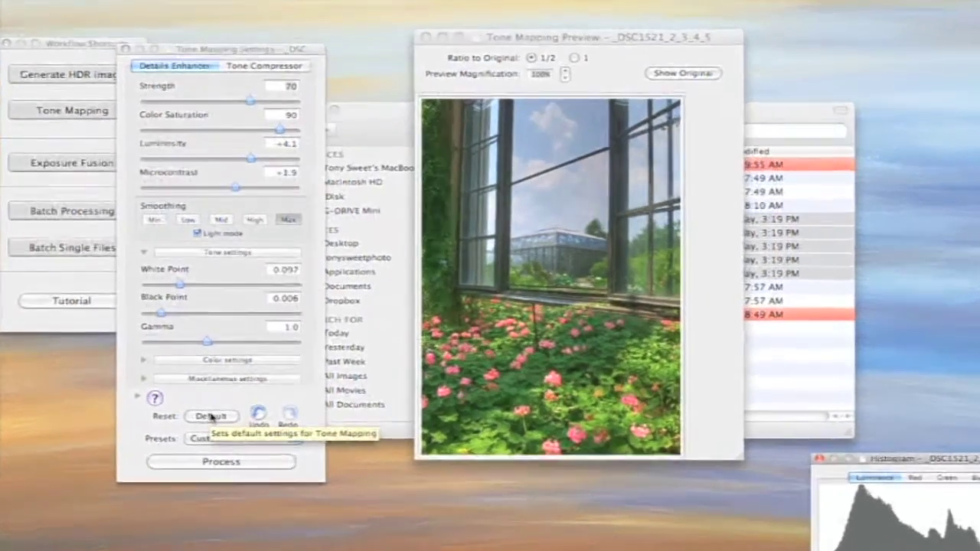
{"action": "left_click", "coordinate": [196, 396]}
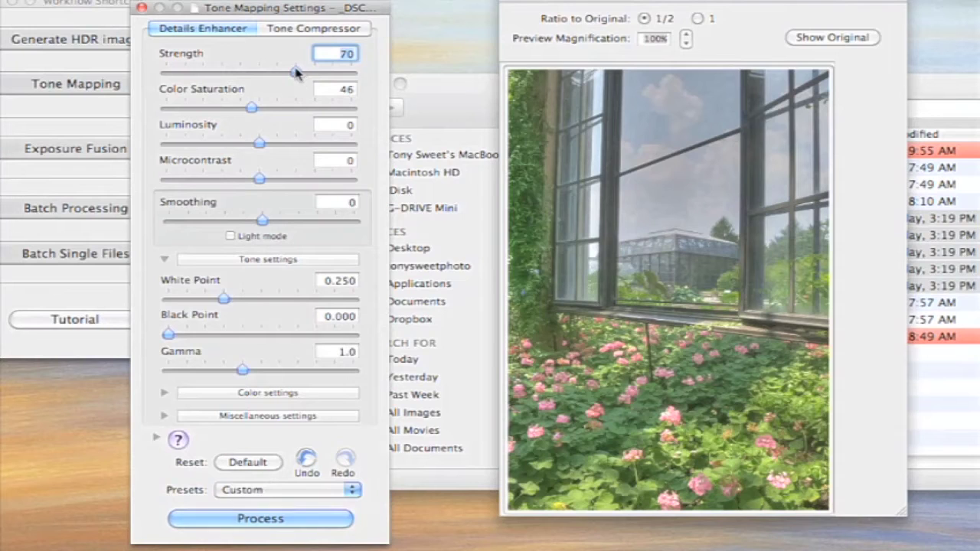
{"action": "left_click_drag", "start_coordinate": [254, 108], "coordinate": [317, 108]}
{"action": "left_click_drag", "start_coordinate": [258, 145], "coordinate": [289, 146]}
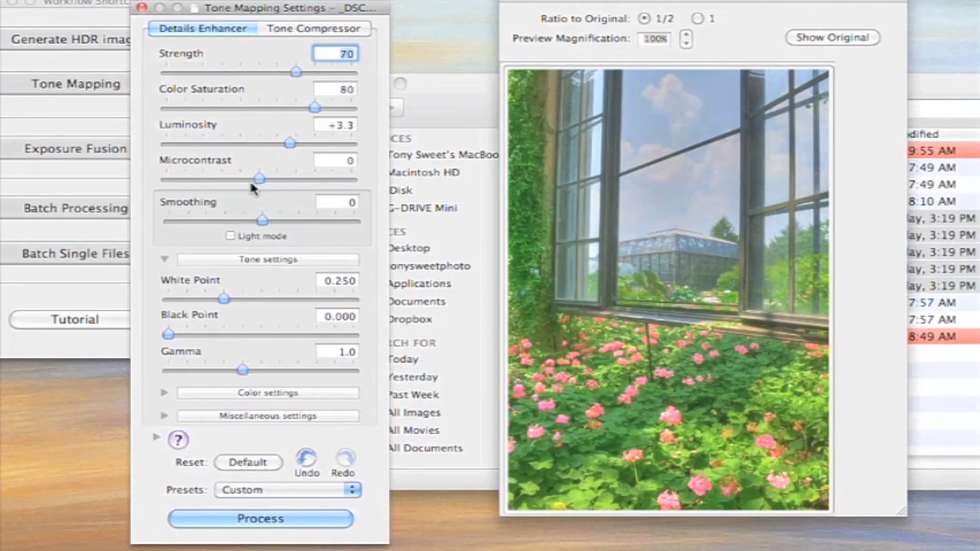
{"action": "left_click_drag", "start_coordinate": [259, 179], "coordinate": [315, 182]}
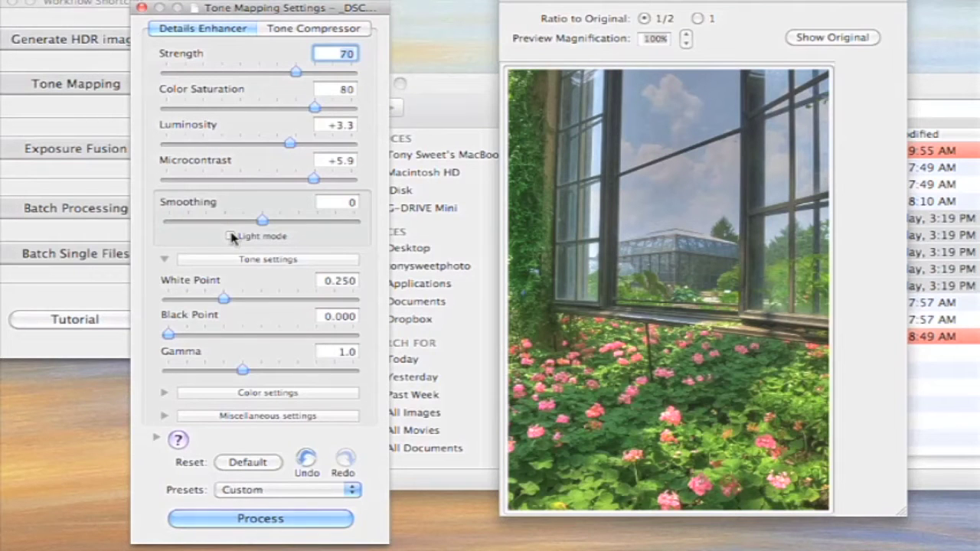
Step: Compare smoothing with and without Light mode, and keep Light mode enabled with Mid smoothing
{"action": "left_click", "coordinate": [231, 237]}
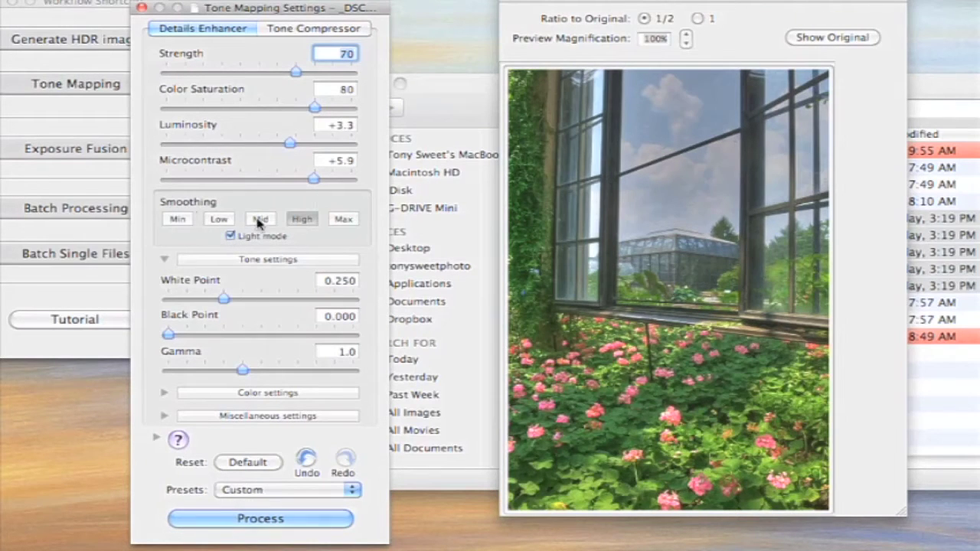
{"action": "left_click", "coordinate": [231, 237]}
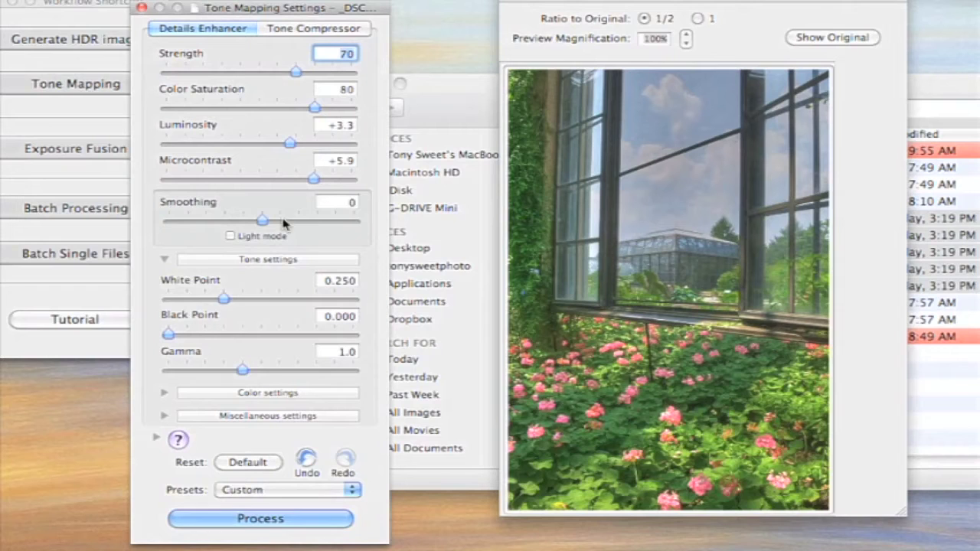
{"action": "left_click", "coordinate": [230, 237]}
{"action": "left_click", "coordinate": [261, 218]}
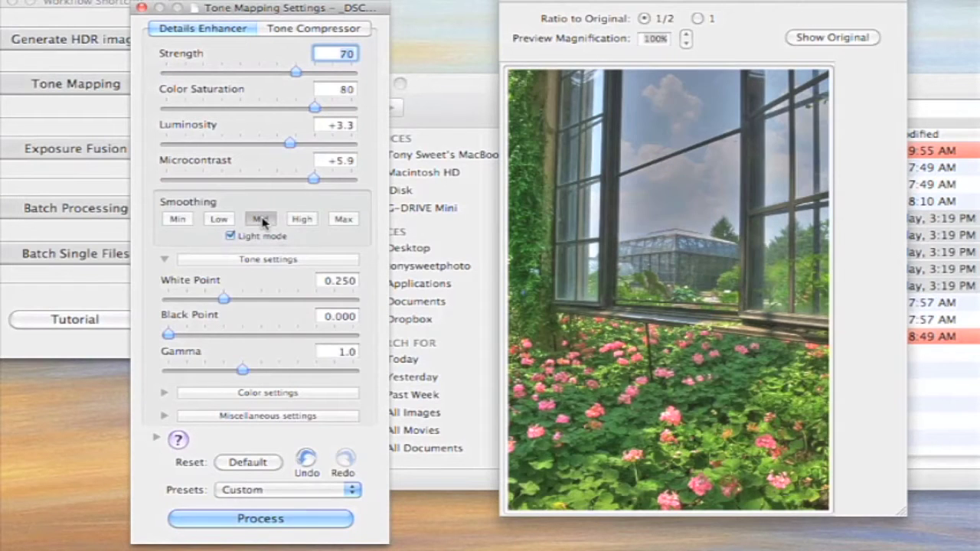
Step: Compare High, Max and Mid smoothing with Light mode enabled, and keep Max smoothing
{"action": "left_click", "coordinate": [303, 220]}
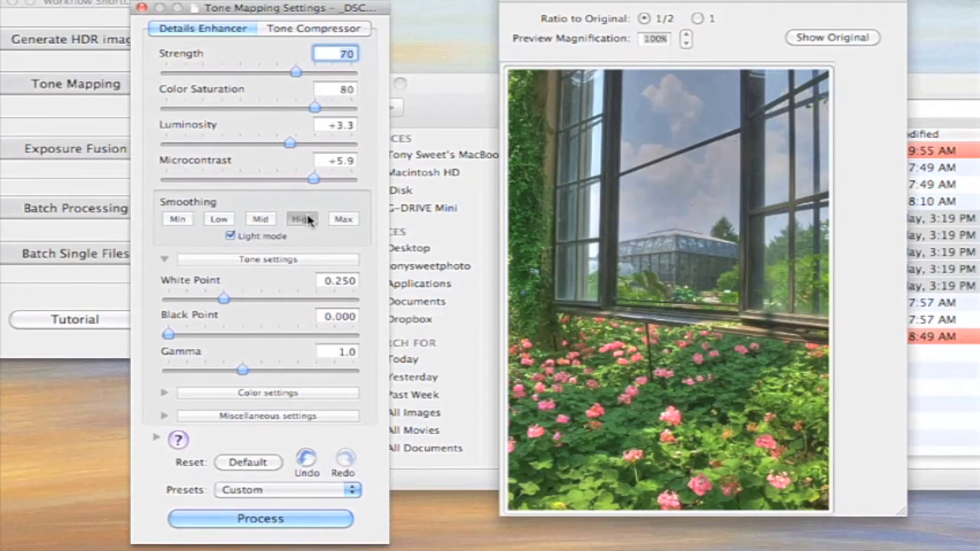
{"action": "left_click", "coordinate": [348, 219]}
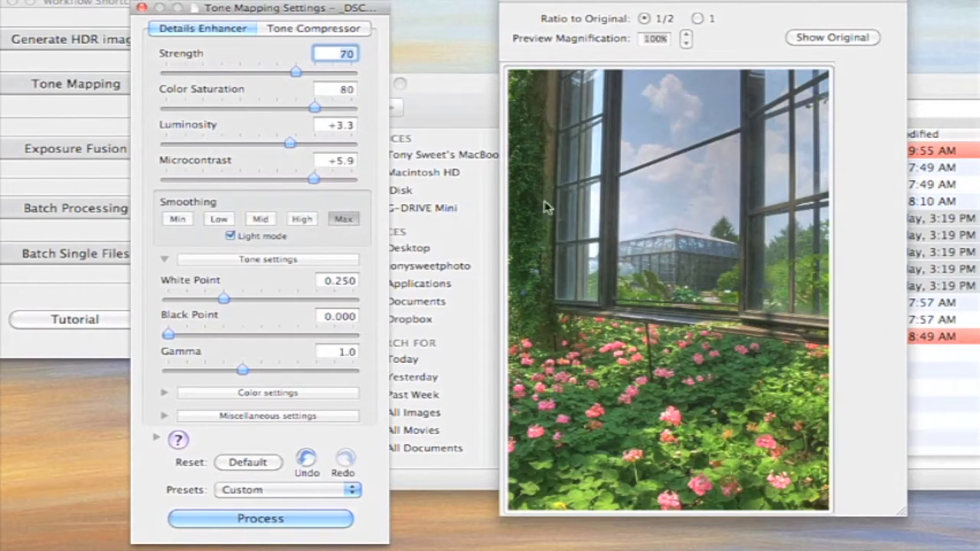
{"action": "left_click", "coordinate": [302, 219]}
{"action": "left_click", "coordinate": [261, 219]}
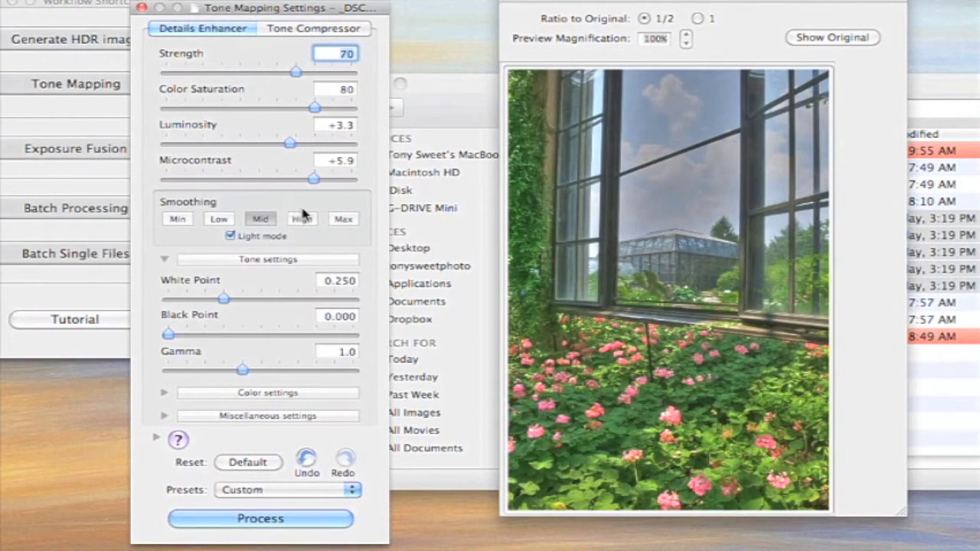
{"action": "left_click", "coordinate": [343, 219]}
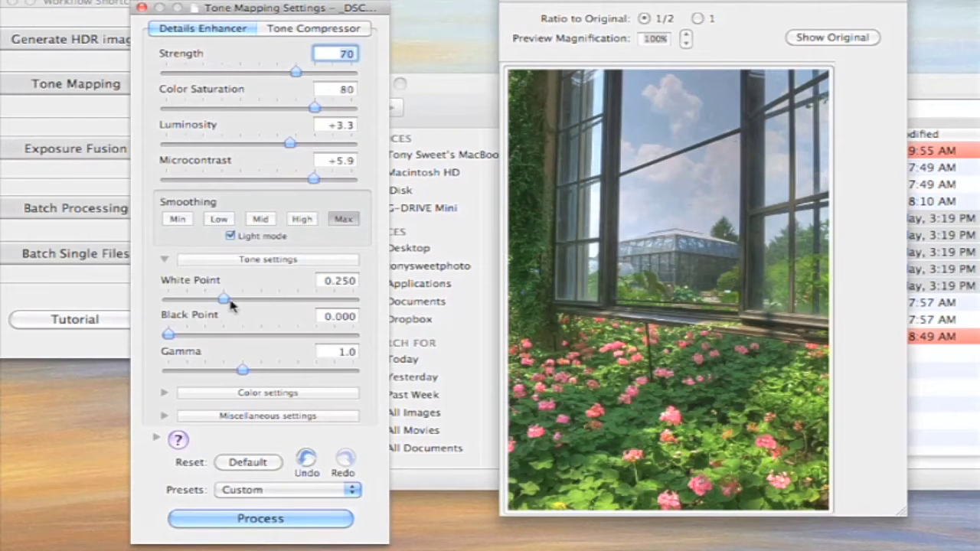
Step: Set Black Point to 0.012 and White Point to 0.044, move the histogram below the preview, and process the tone mapping
{"action": "left_click_drag", "start_coordinate": [171, 334], "coordinate": [192, 335]}
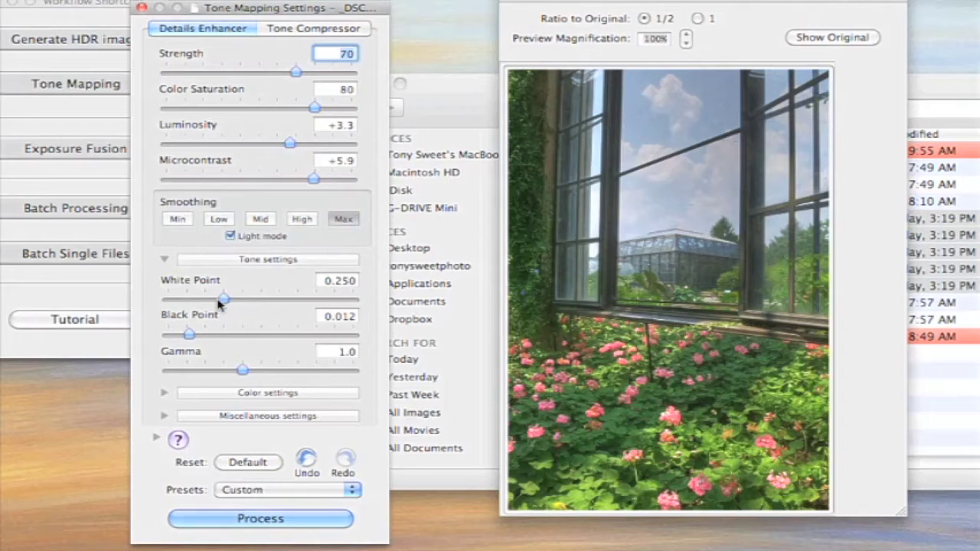
{"action": "left_click_drag", "start_coordinate": [222, 303], "coordinate": [202, 306]}
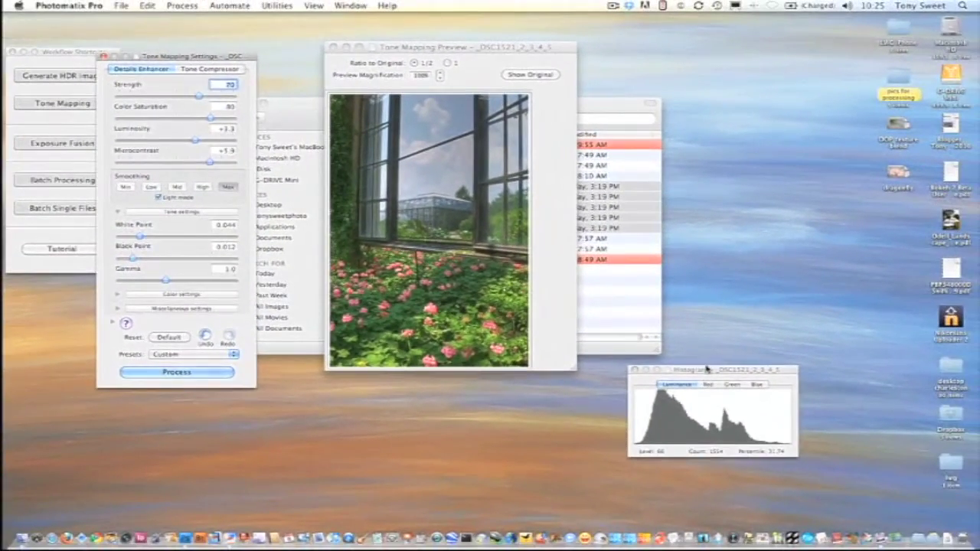
{"action": "left_click_drag", "start_coordinate": [788, 451], "coordinate": [519, 481]}
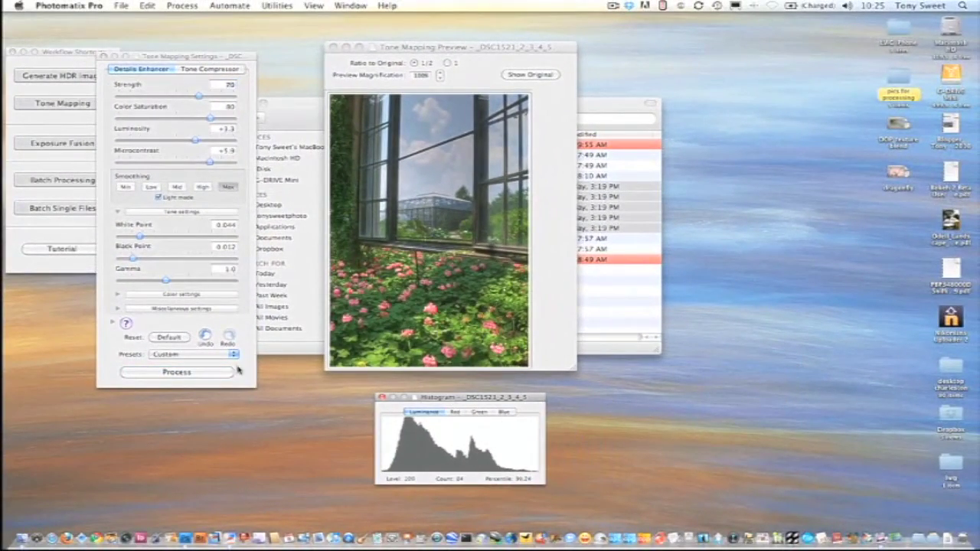
{"action": "left_click", "coordinate": [177, 373]}
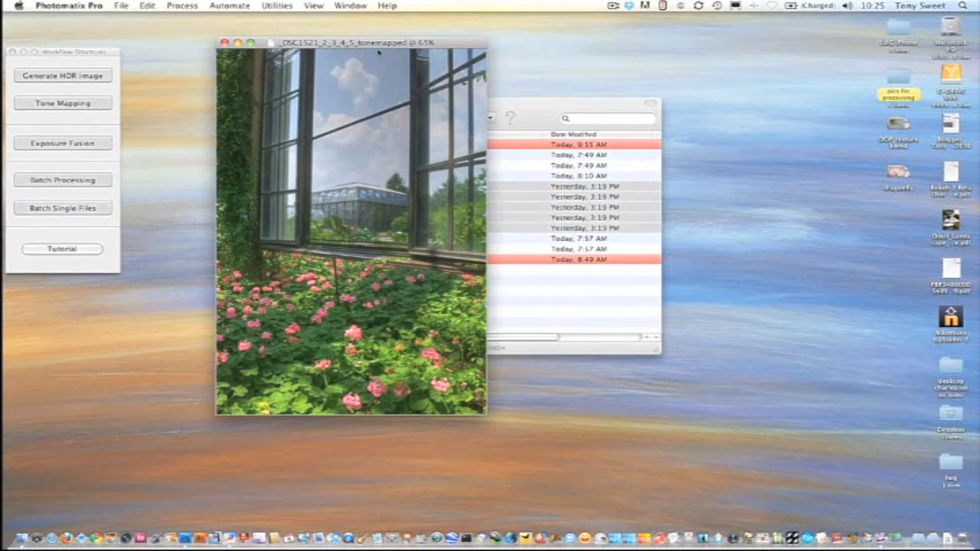
Step: Save the tone-mapped image to the Desktop as JPEG named _DSC1521_2_3_4_5_tonemapped, with the saved image opening in Adobe Photoshop CS4
{"action": "left_click_drag", "start_coordinate": [373, 43], "coordinate": [373, 66]}
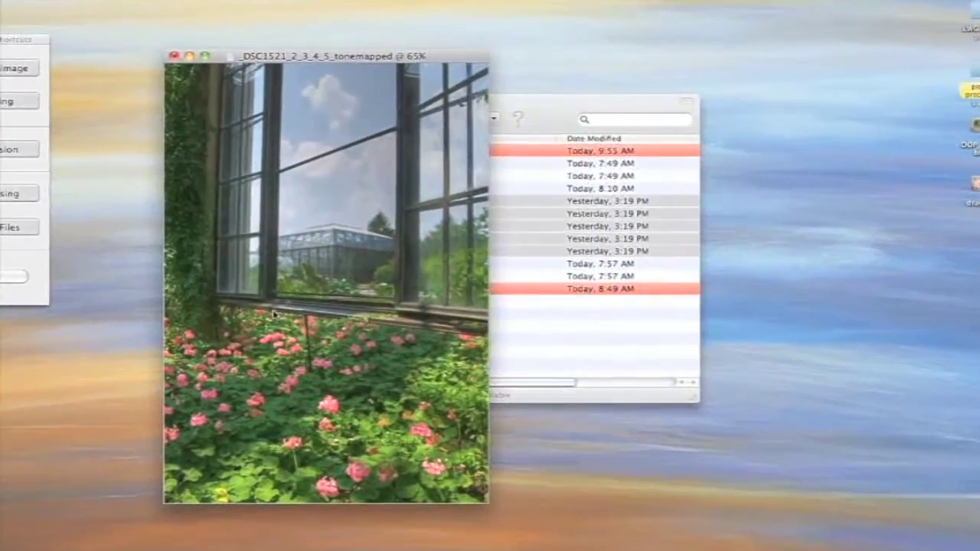
{"action": "key", "text": "super+s"}
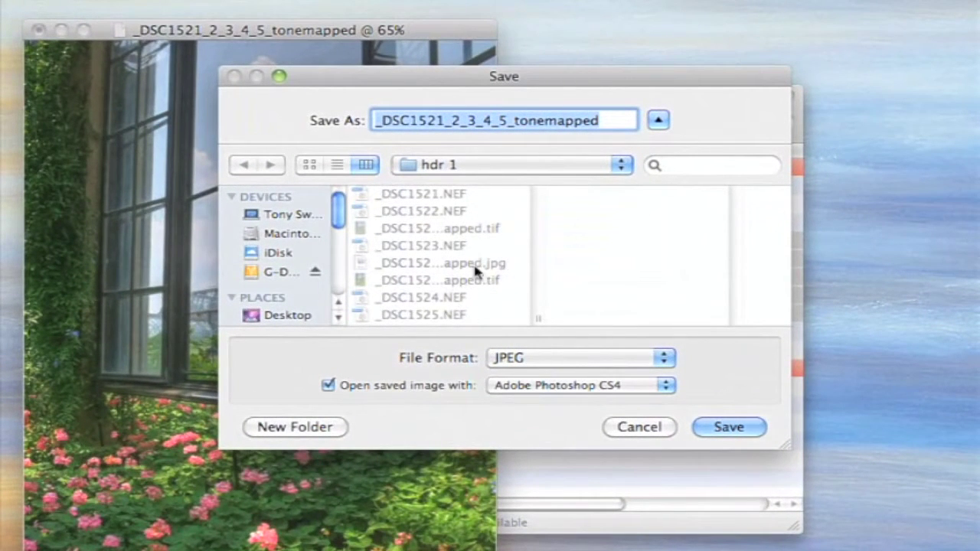
{"action": "key", "text": "super+shift+d"}
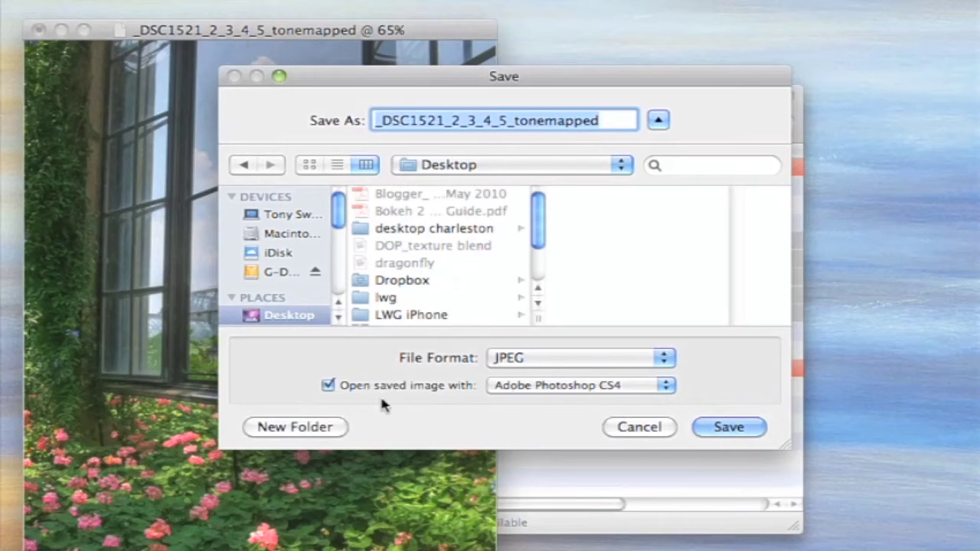
{"action": "left_click", "coordinate": [328, 385]}
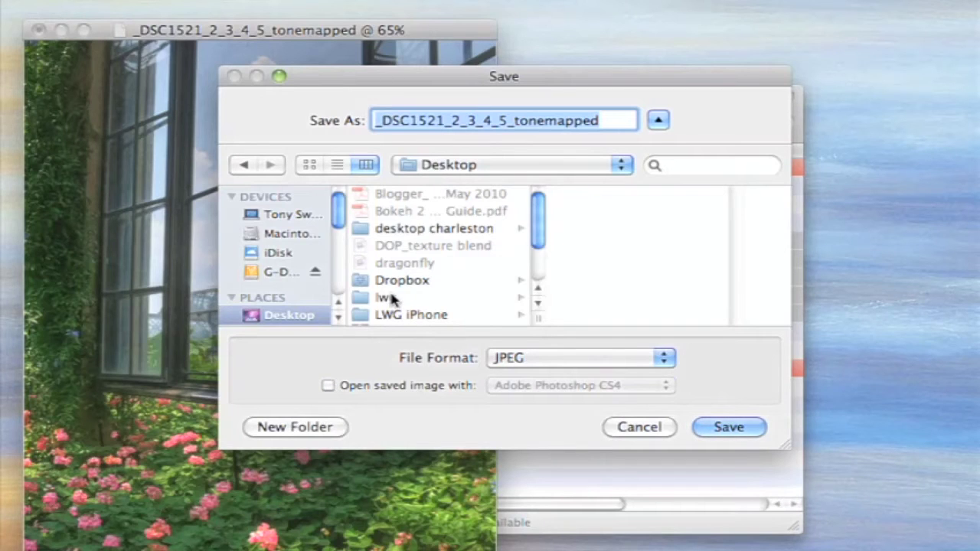
{"action": "left_click", "coordinate": [328, 385]}
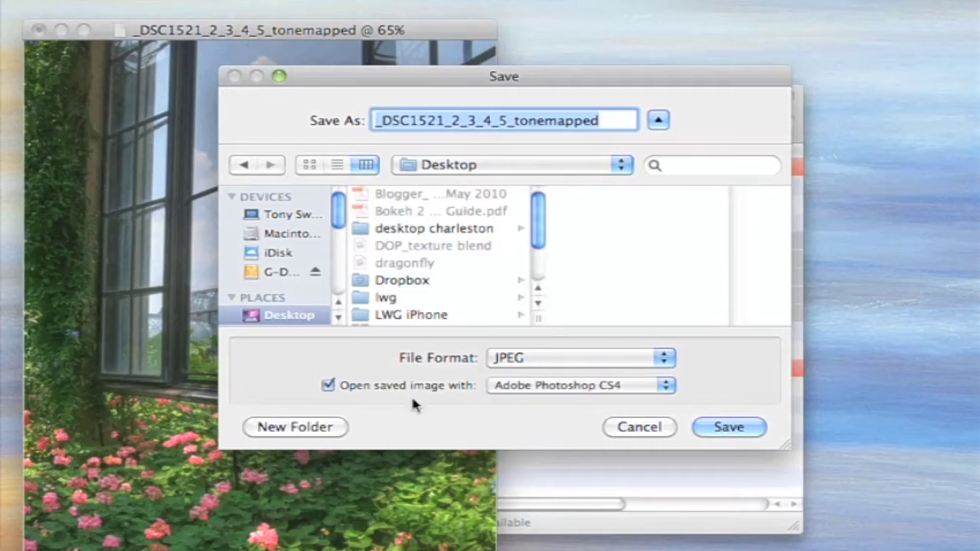
{"action": "left_click", "coordinate": [567, 386]}
{"action": "left_click", "coordinate": [567, 386]}
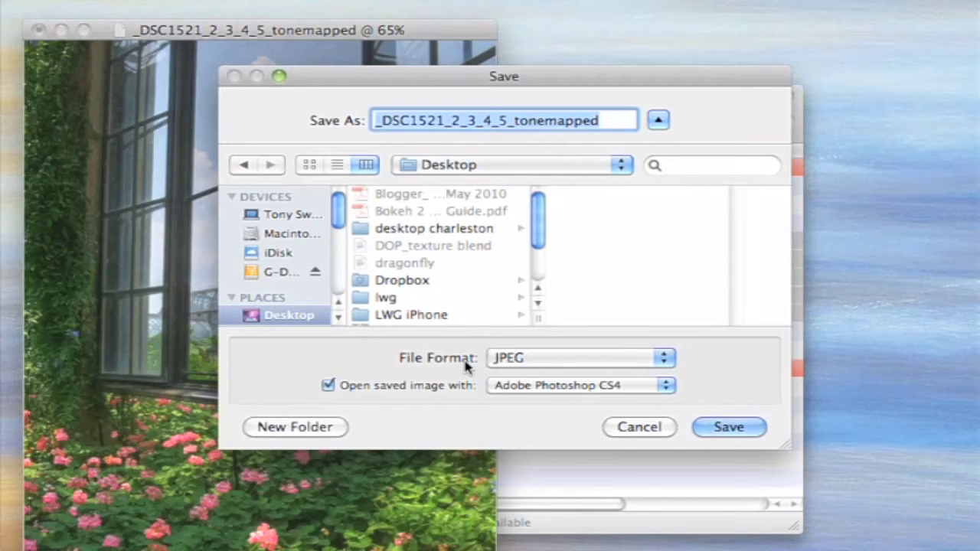
{"action": "left_click", "coordinate": [731, 427]}
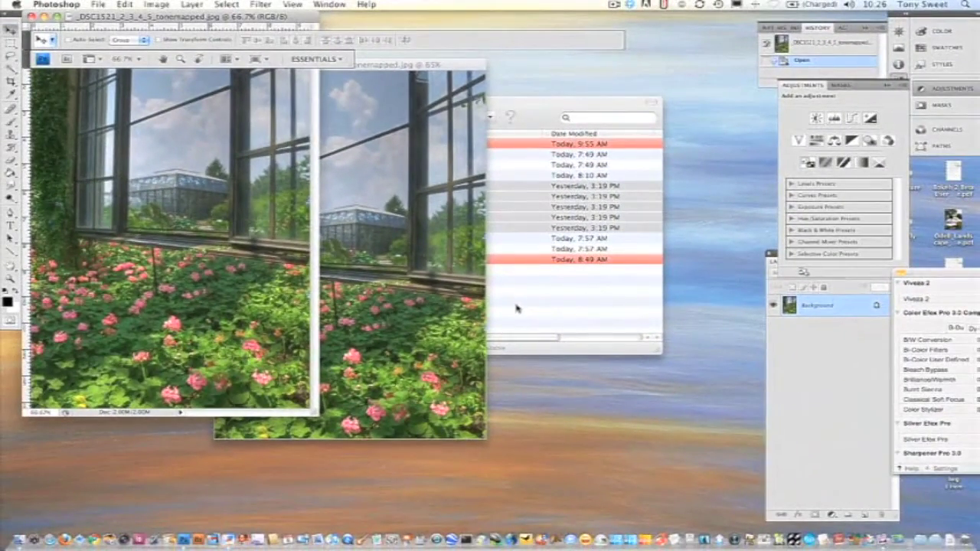
Step: Close the image in Photomatix Pro, quit that program, and reposition the tone-mapped photo's window in Photoshop
{"action": "left_click", "coordinate": [384, 67]}
{"action": "left_click", "coordinate": [221, 66]}
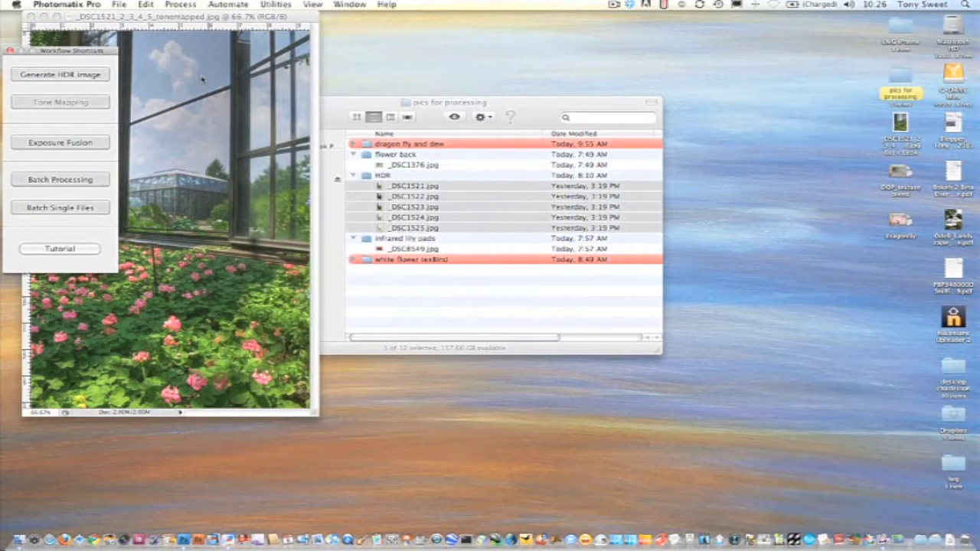
{"action": "left_click", "coordinate": [96, 6]}
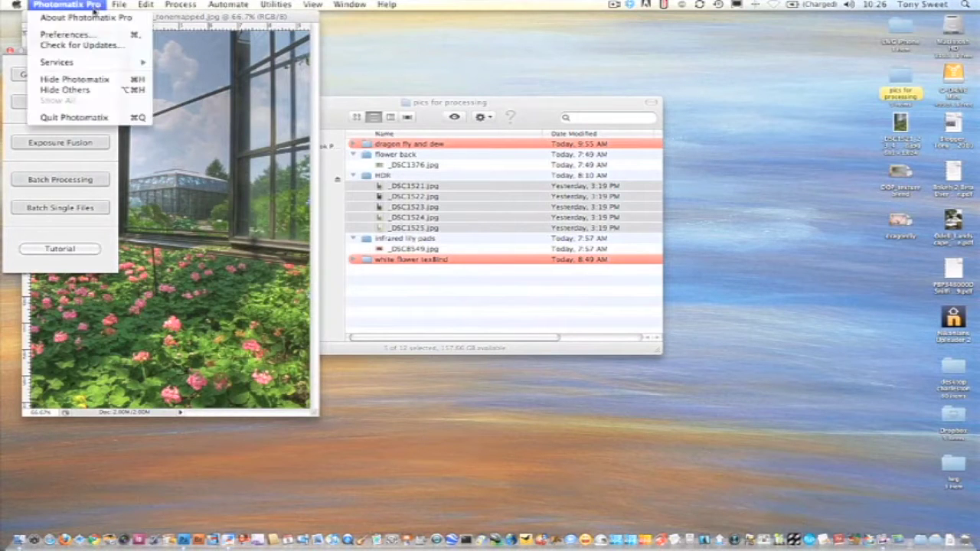
{"action": "left_click", "coordinate": [86, 117]}
{"action": "left_click_drag", "start_coordinate": [140, 17], "coordinate": [383, 81]}
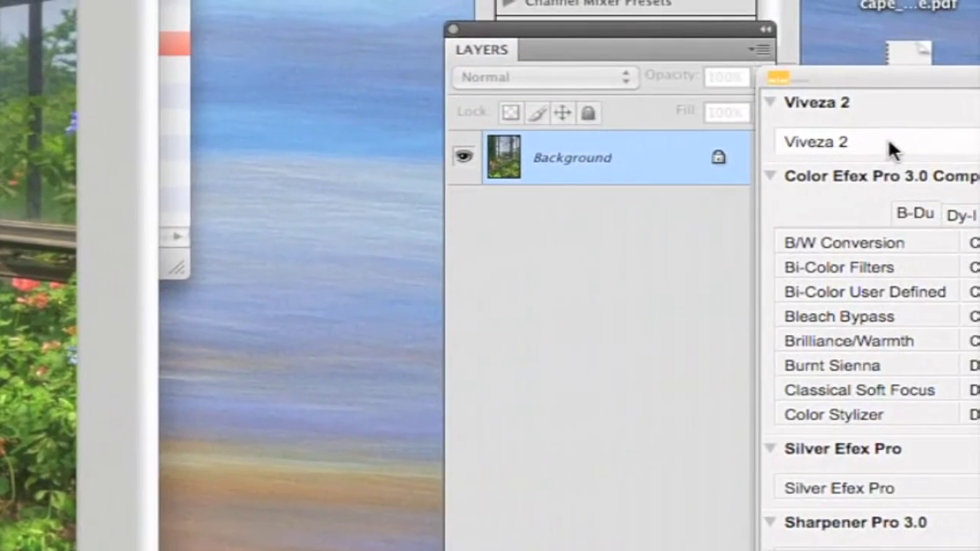
Step: Open the photo in Viveza 2 and add a control point on the dark flower-bed foliage, slightly raising its brightness and contrast
{"action": "left_click", "coordinate": [949, 118]}
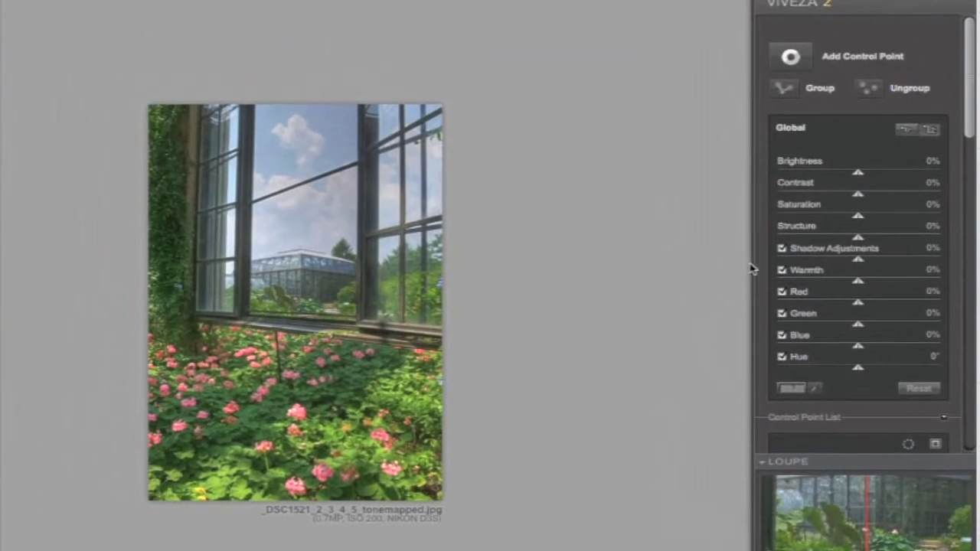
{"action": "left_click", "coordinate": [790, 56]}
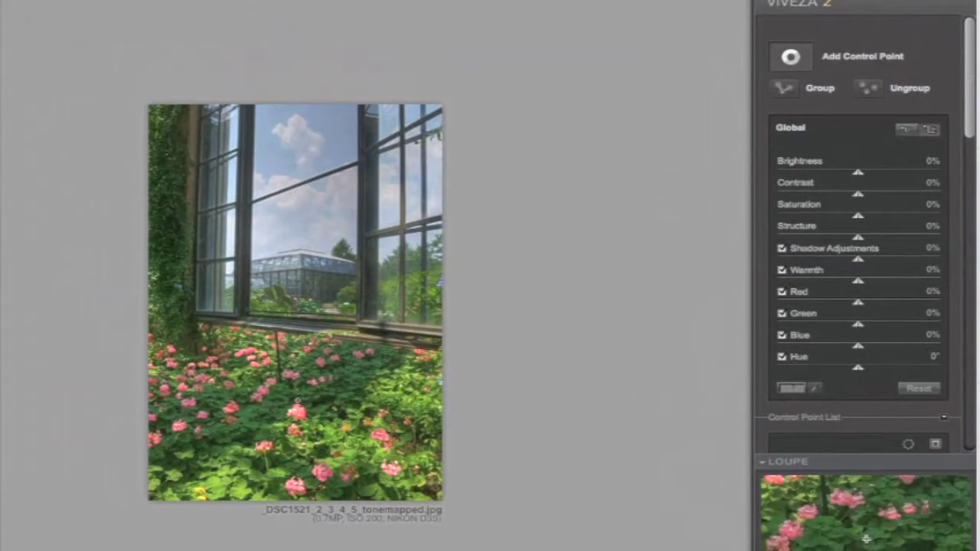
{"action": "left_click", "coordinate": [271, 403]}
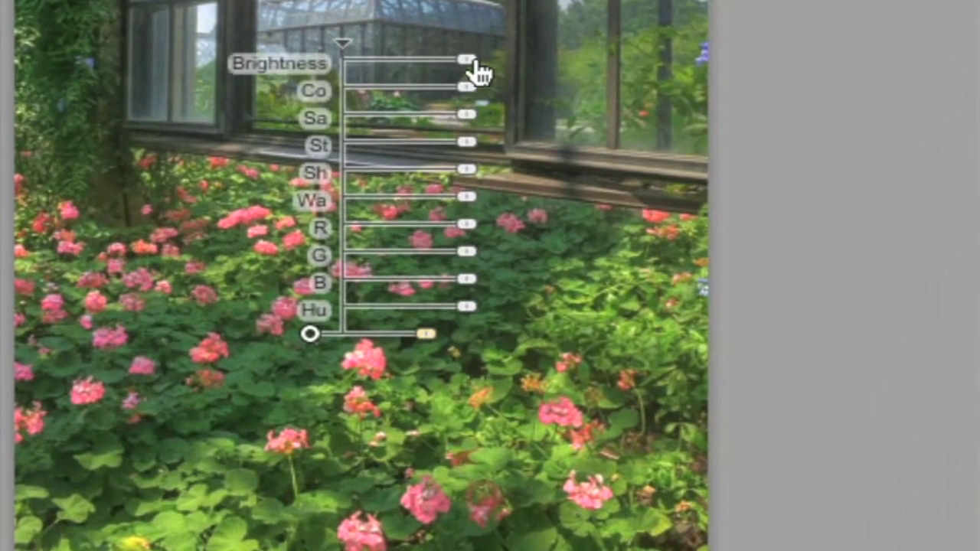
{"action": "left_click_drag", "start_coordinate": [467, 62], "coordinate": [476, 66]}
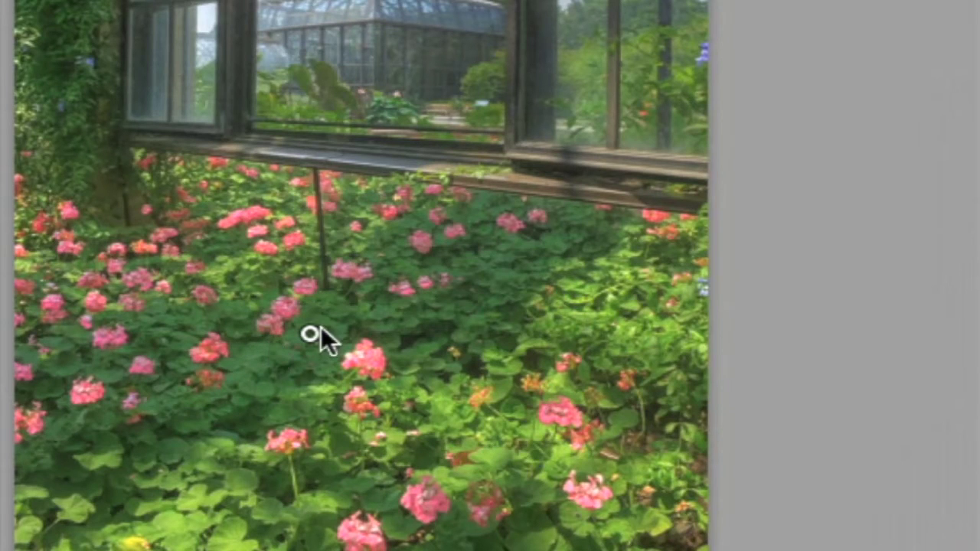
{"action": "mouse_move", "coordinate": [310, 335]}
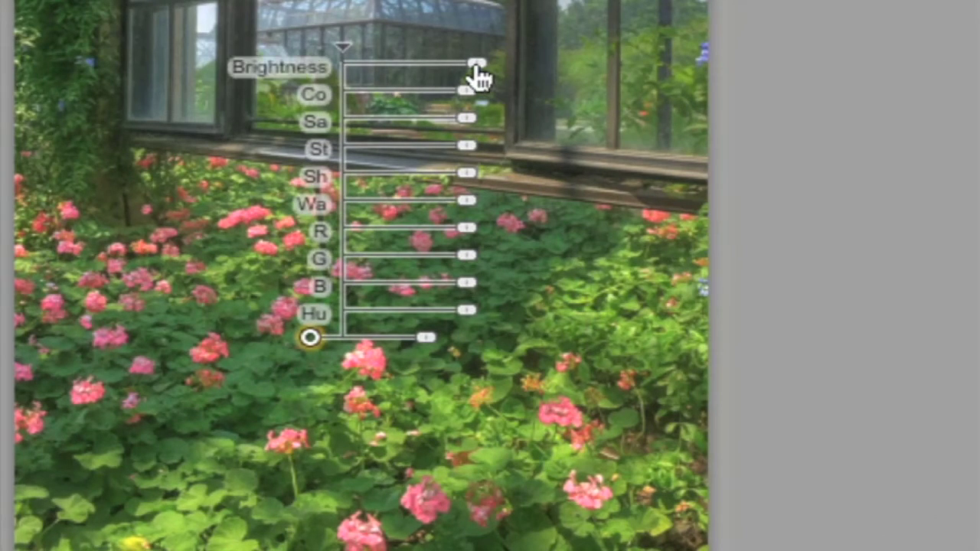
{"action": "left_click_drag", "start_coordinate": [475, 64], "coordinate": [484, 66]}
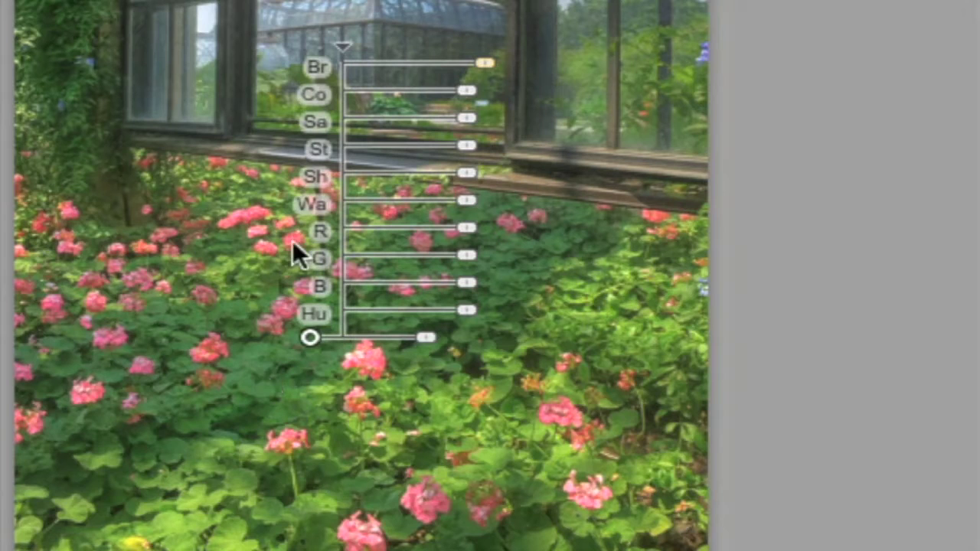
{"action": "left_click_drag", "start_coordinate": [466, 90], "coordinate": [486, 92]}
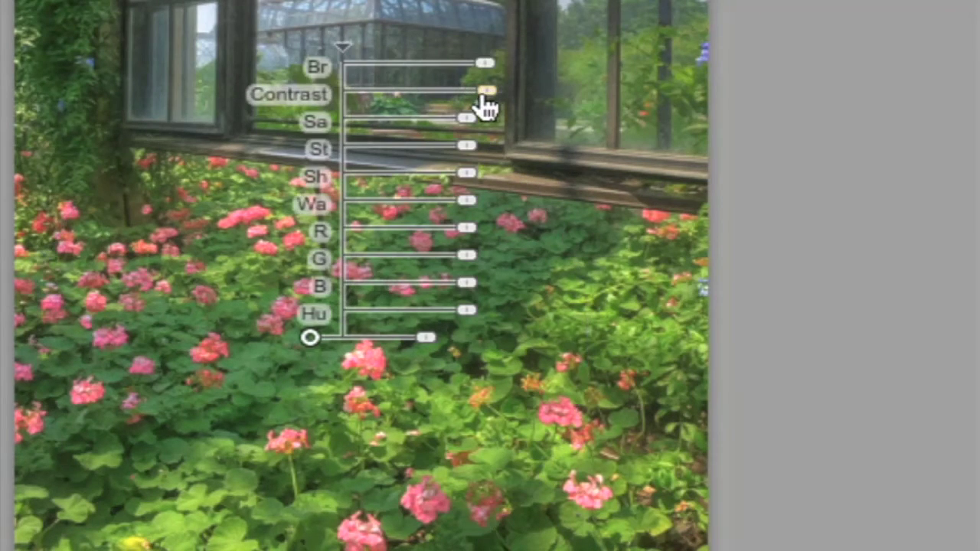
{"action": "left_click", "coordinate": [535, 415]}
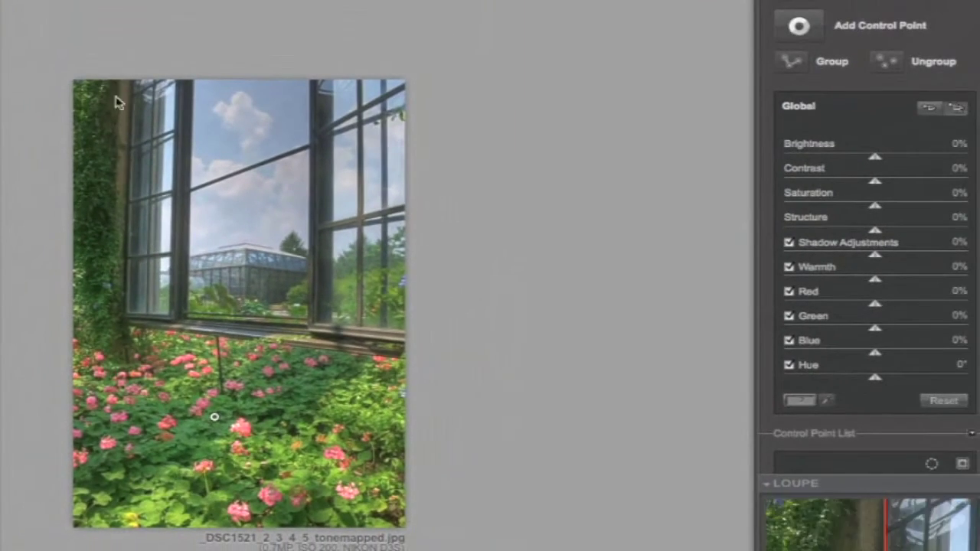
Step: Add a control point on the ivy beside the window, size its area to cover the ivy, and slightly raise its brightness
{"action": "left_click", "coordinate": [798, 26]}
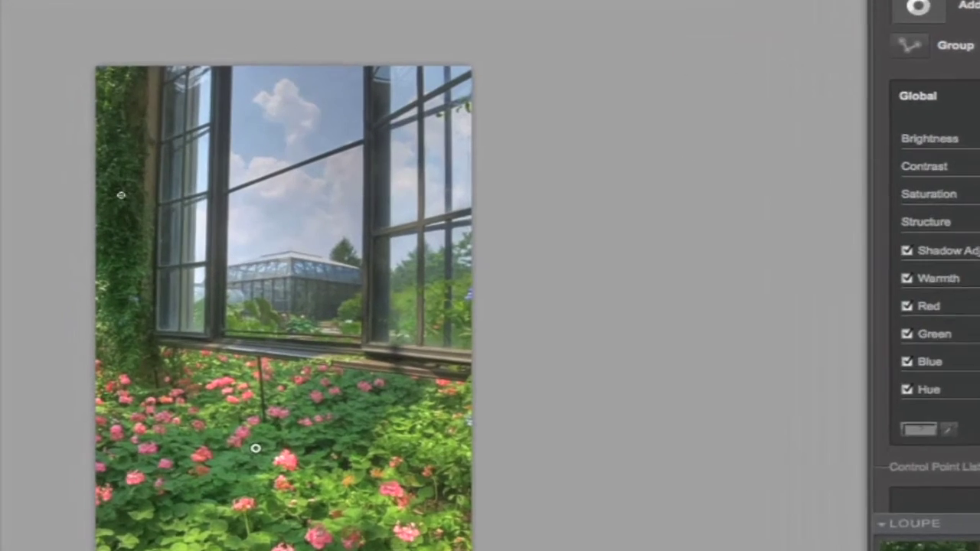
{"action": "left_click", "coordinate": [121, 195]}
{"action": "left_click_drag", "start_coordinate": [179, 206], "coordinate": [182, 203]}
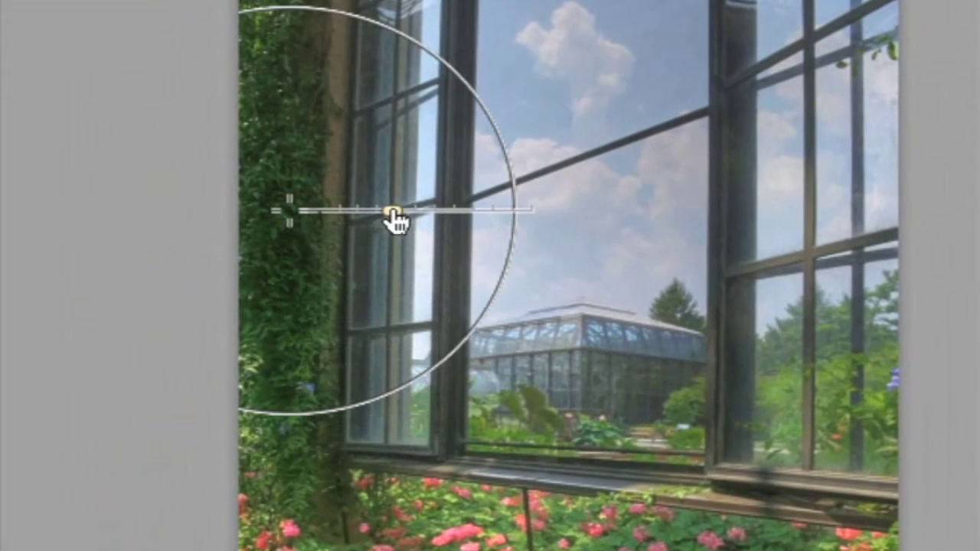
{"action": "left_click_drag", "start_coordinate": [394, 221], "coordinate": [394, 222]}
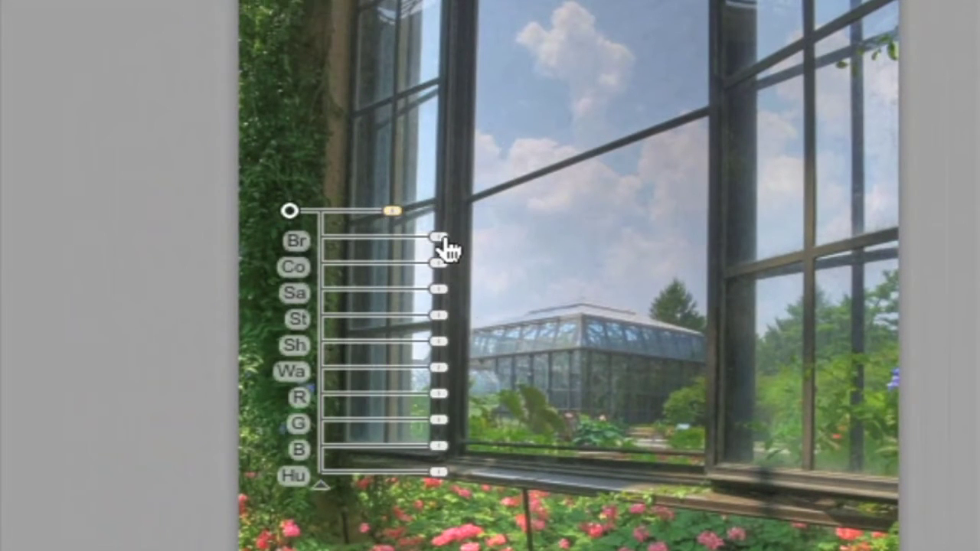
{"action": "left_click_drag", "start_coordinate": [444, 246], "coordinate": [456, 255]}
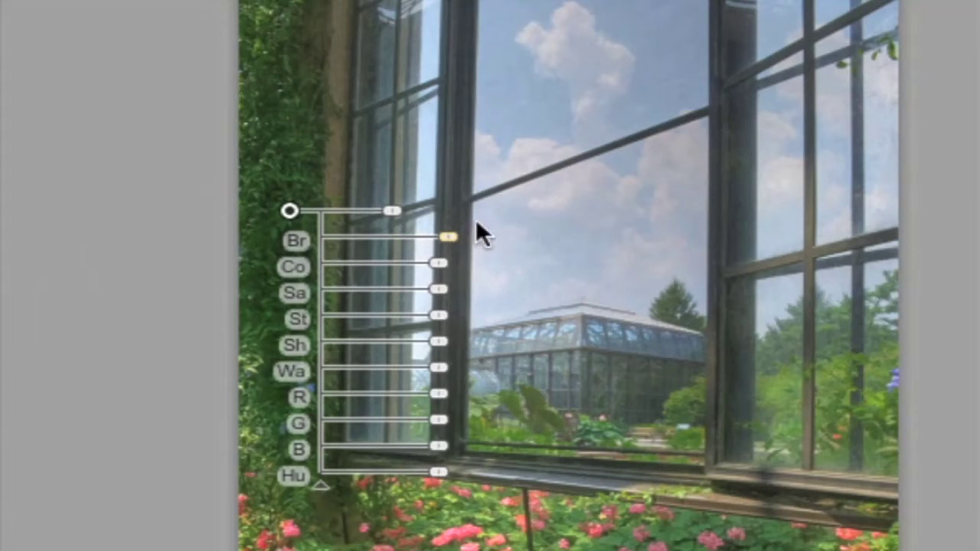
{"action": "left_click_drag", "start_coordinate": [459, 247], "coordinate": [465, 278]}
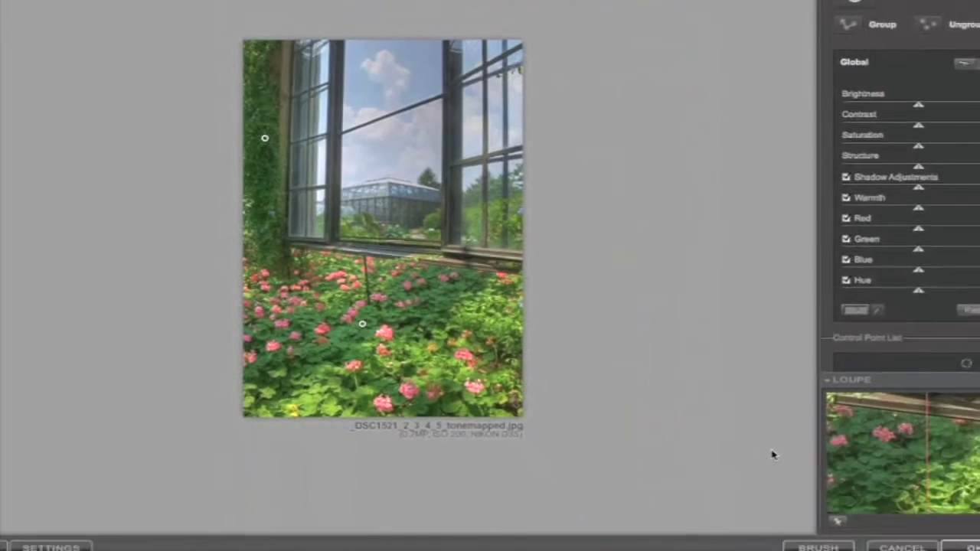
Step: Apply the Viveza 2 adjustment and flatten the image into a single background layer
{"action": "left_click", "coordinate": [960, 545]}
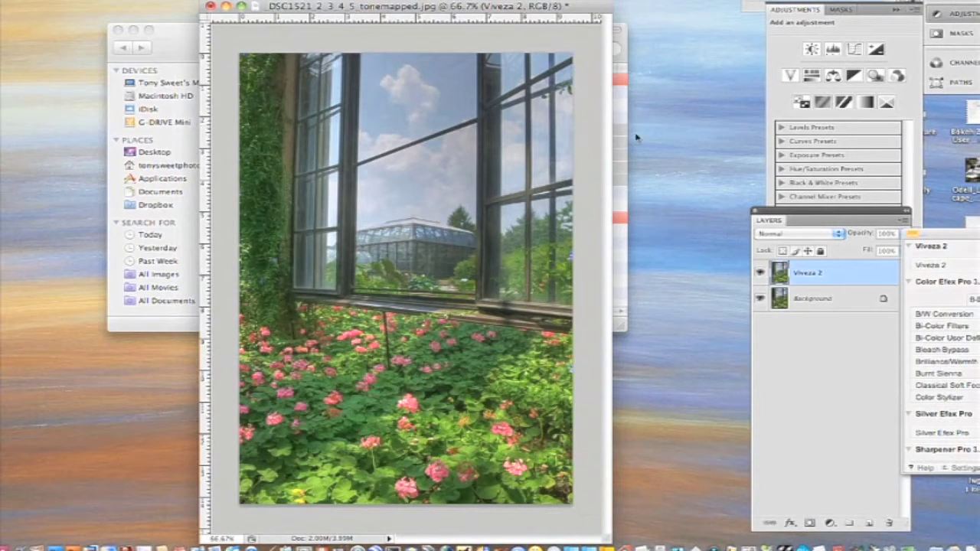
{"action": "left_click", "coordinate": [904, 223]}
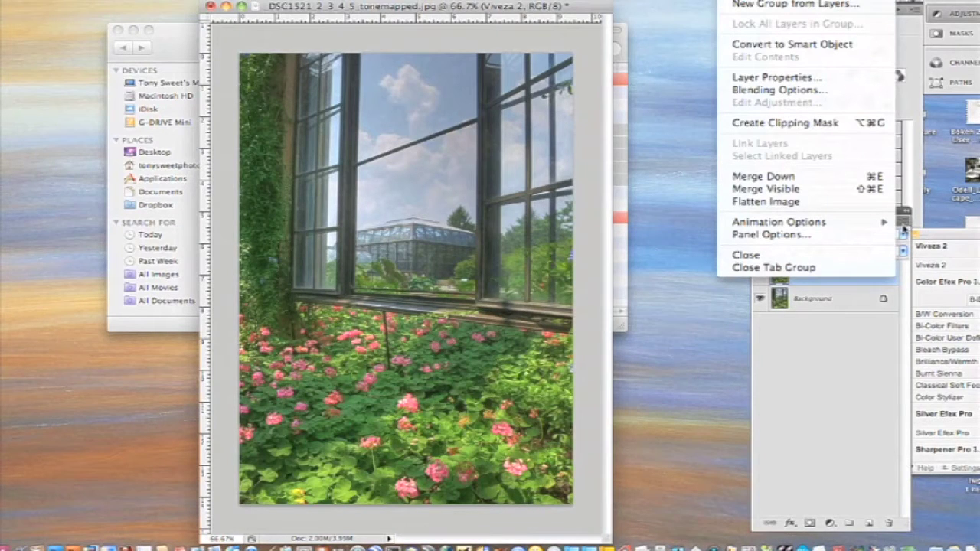
{"action": "left_click", "coordinate": [797, 203]}
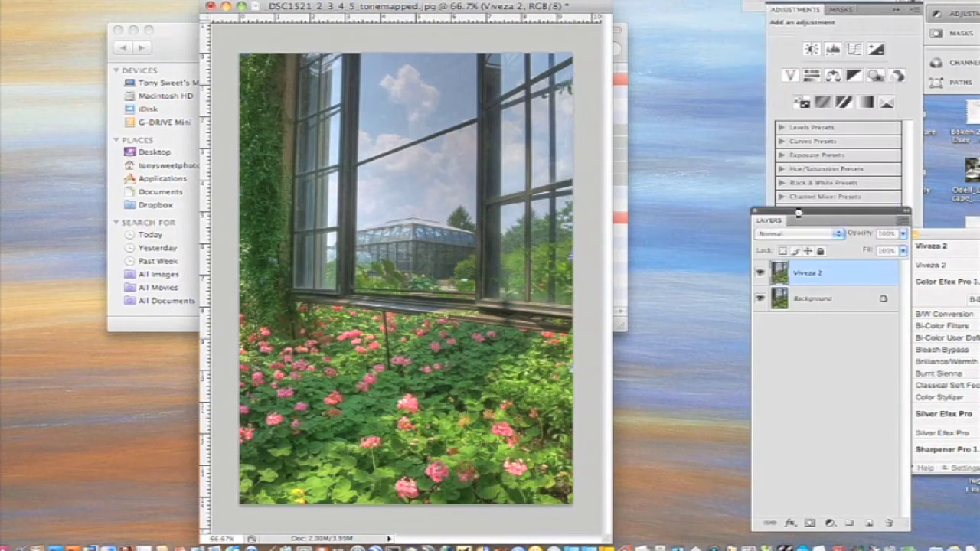
{"action": "left_click", "coordinate": [927, 239]}
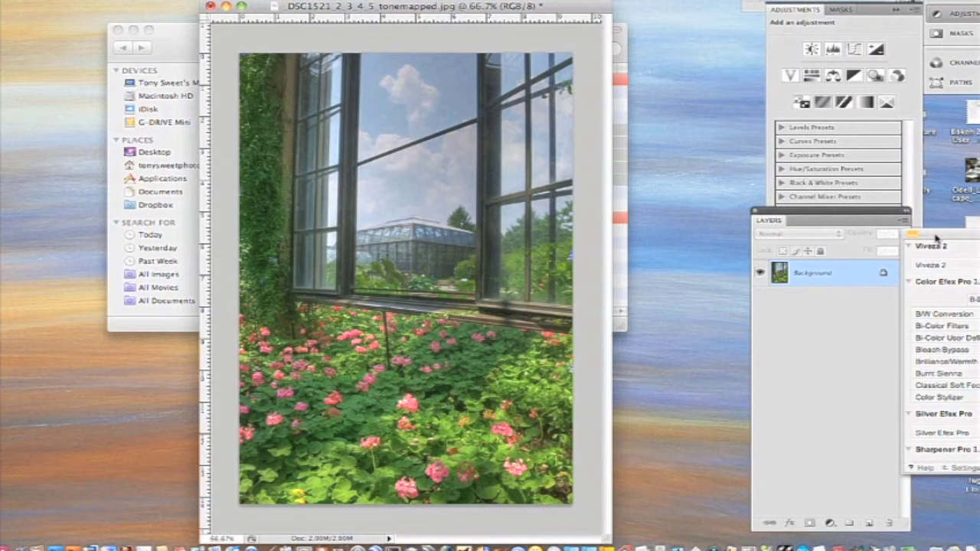
Step: Open the photo in the Contrast Color Range filter and set Color to 106°, Color Contrast to 83% and Contrast to 20%
{"action": "left_click_drag", "start_coordinate": [935, 240], "coordinate": [762, 131]}
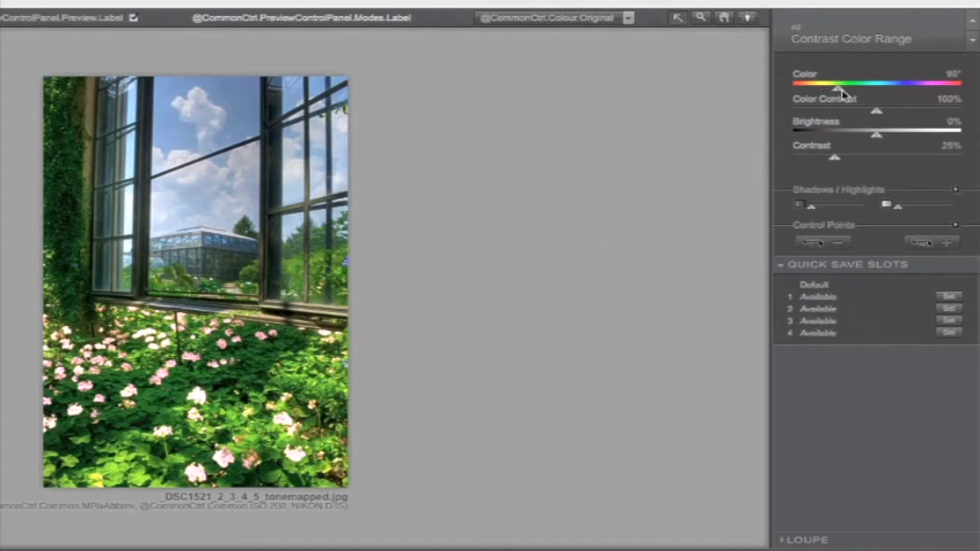
{"action": "left_click_drag", "start_coordinate": [841, 92], "coordinate": [857, 95]}
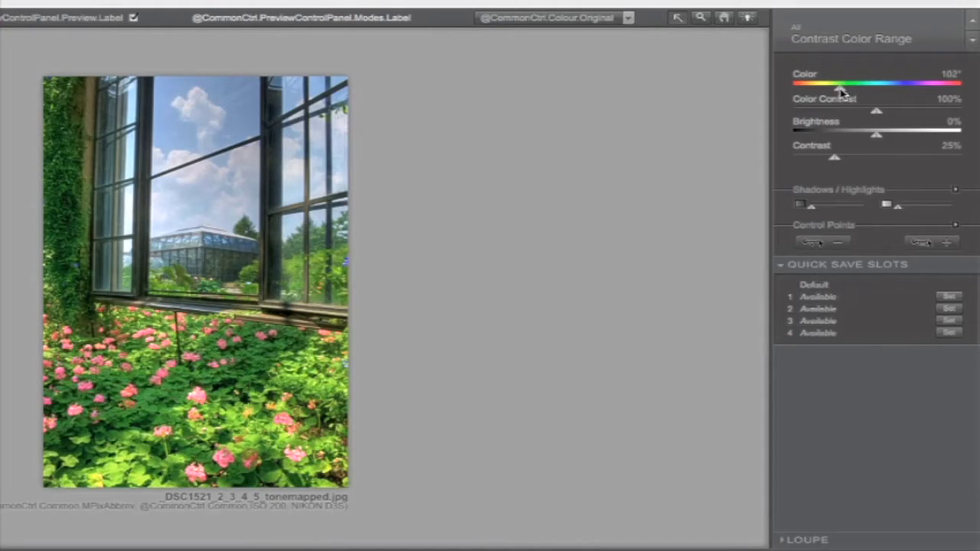
{"action": "mouse_move", "coordinate": [855, 92]}
{"action": "left_mouse_down"}
{"action": "mouse_move", "coordinate": [882, 92]}
{"action": "mouse_move", "coordinate": [862, 91]}
{"action": "left_mouse_up"}
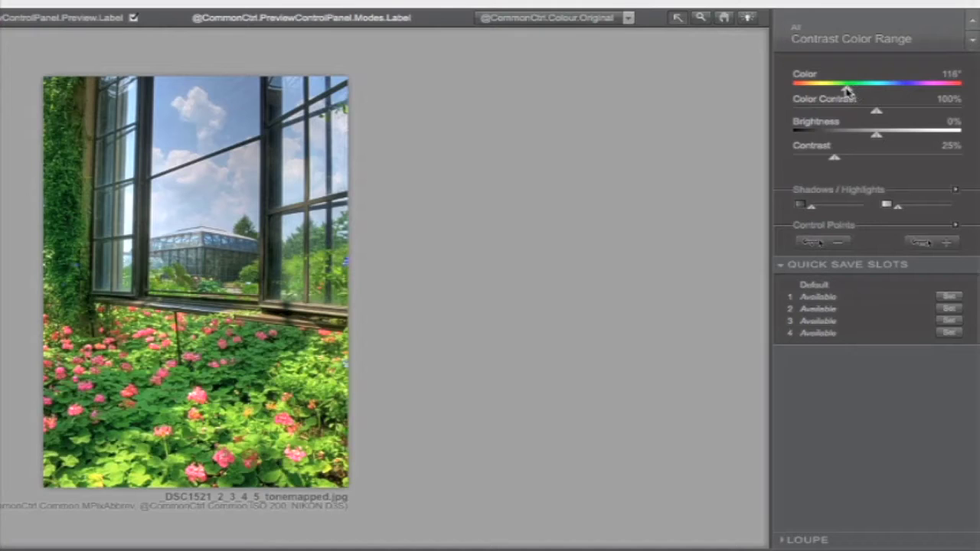
{"action": "left_click_drag", "start_coordinate": [843, 90], "coordinate": [840, 91]}
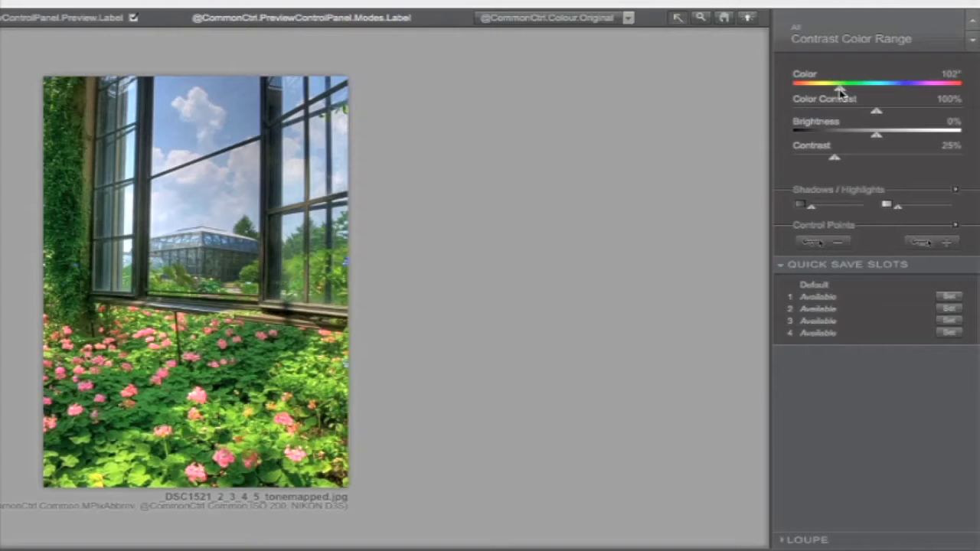
{"action": "left_click_drag", "start_coordinate": [840, 90], "coordinate": [834, 90]}
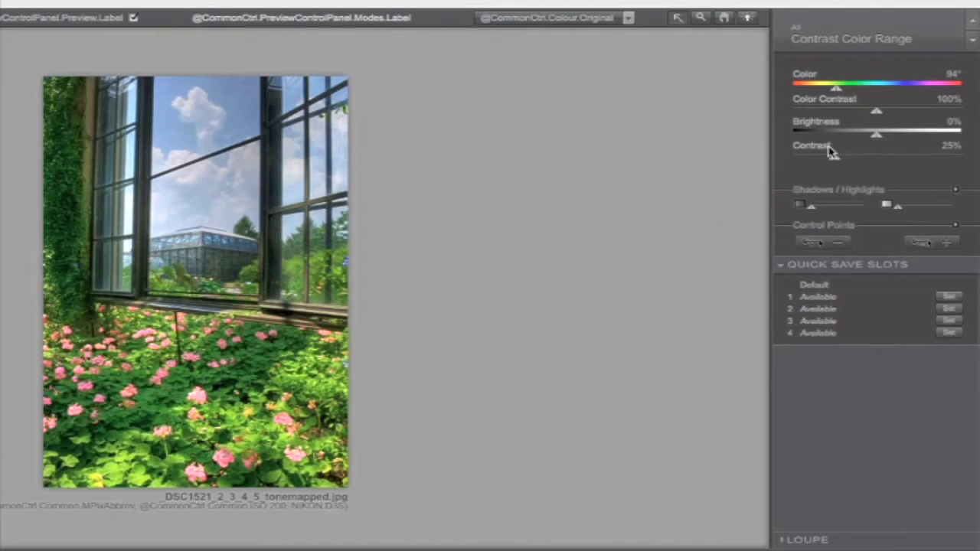
{"action": "left_click_drag", "start_coordinate": [836, 90], "coordinate": [861, 113]}
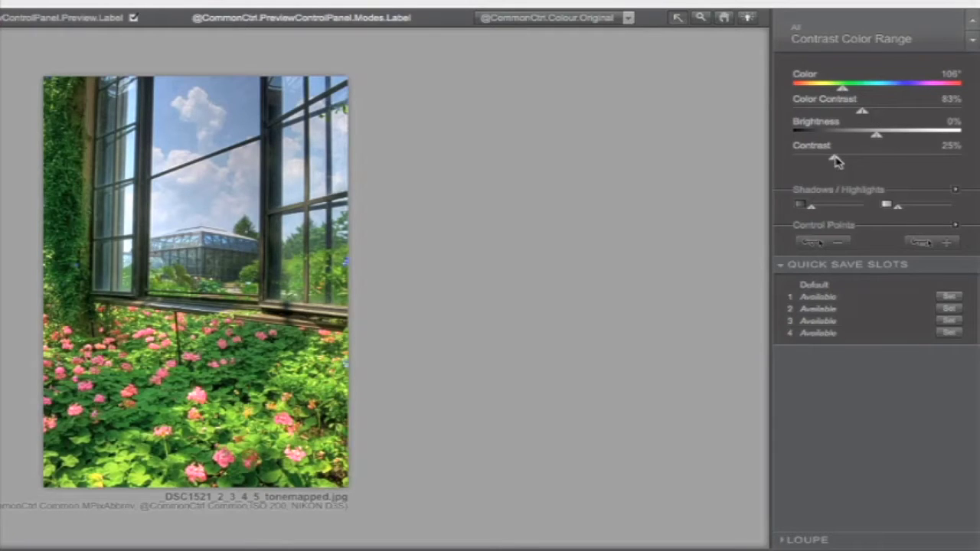
{"action": "left_click_drag", "start_coordinate": [836, 161], "coordinate": [829, 163]}
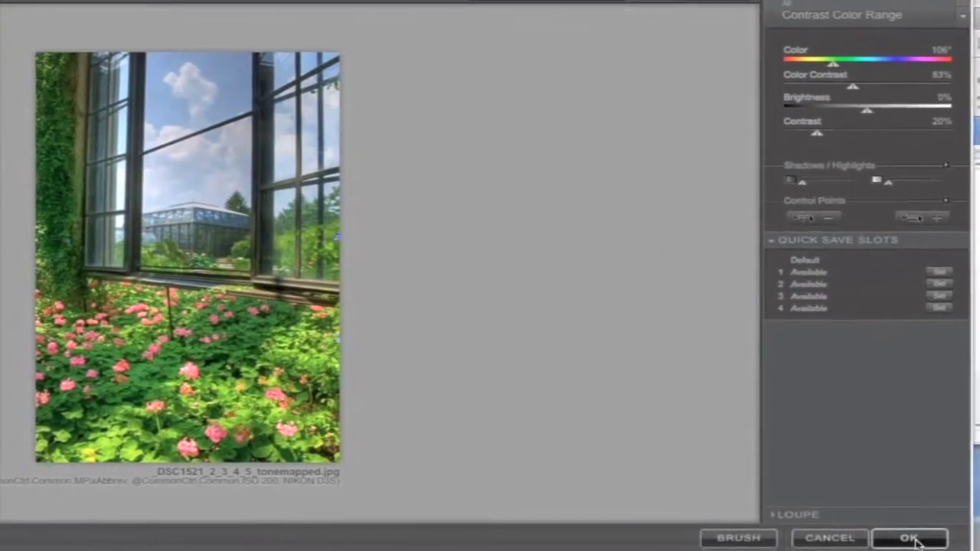
Step: Apply the Contrast Color Range filter and flatten the result into the background layer
{"action": "left_click", "coordinate": [903, 533]}
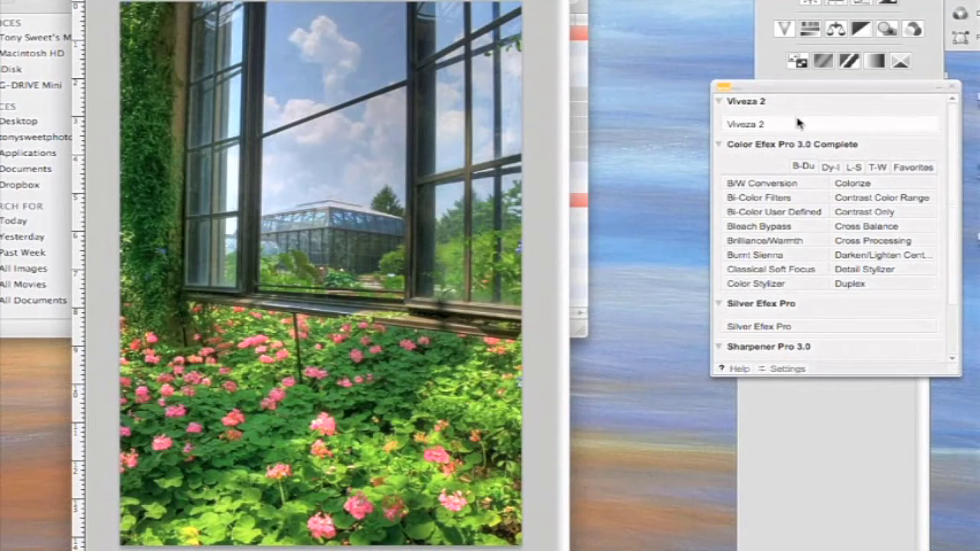
{"action": "left_click_drag", "start_coordinate": [814, 86], "coordinate": [714, 326]}
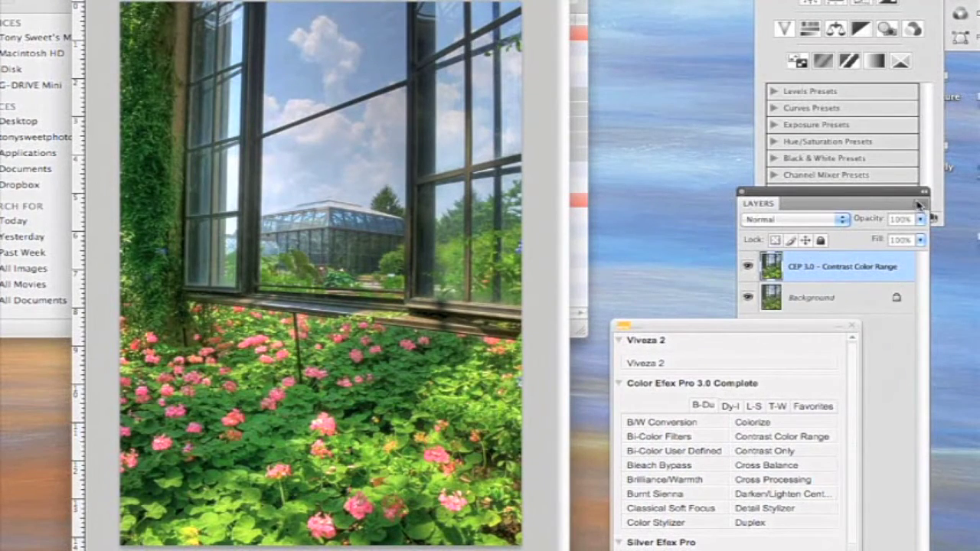
{"action": "left_click", "coordinate": [919, 205]}
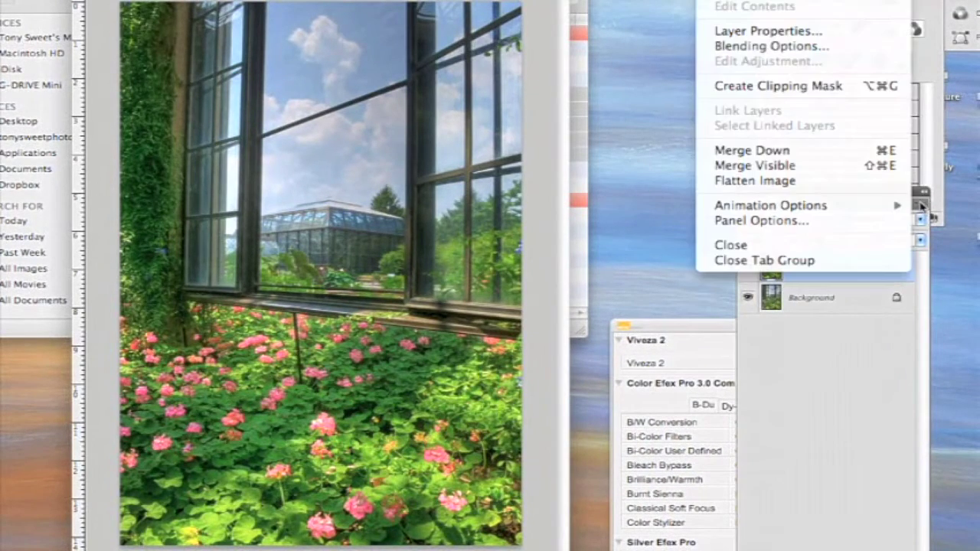
{"action": "left_click", "coordinate": [833, 184]}
{"action": "left_click", "coordinate": [714, 328]}
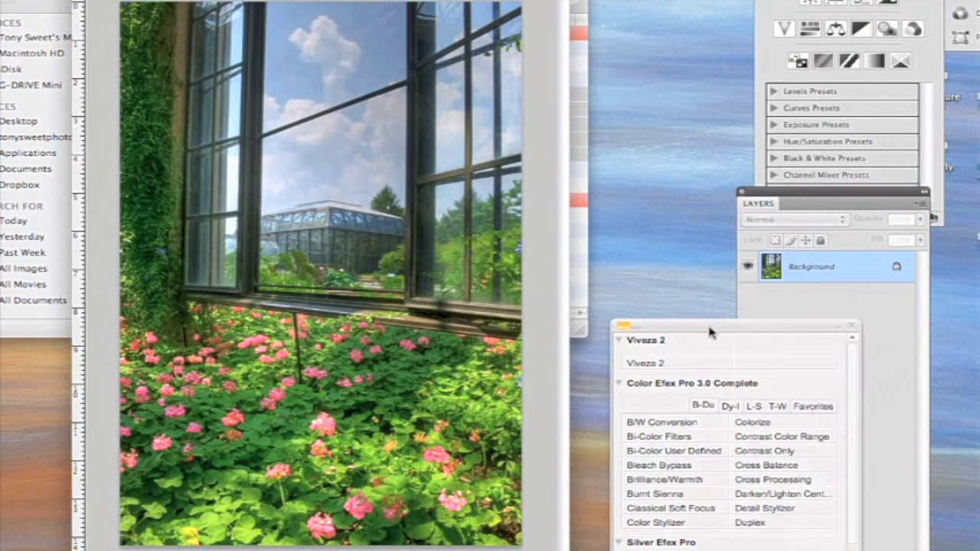
{"action": "left_click_drag", "start_coordinate": [714, 328], "coordinate": [789, 90]}
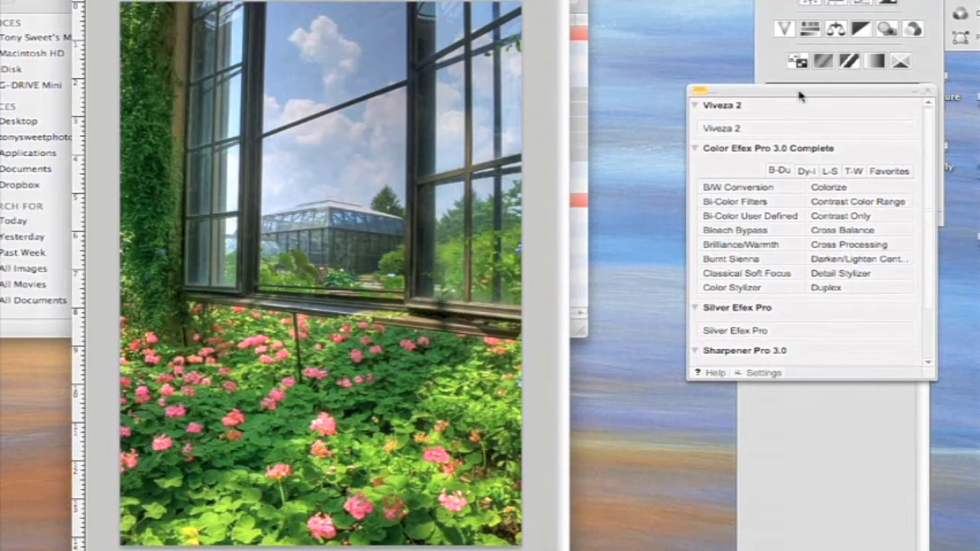
Step: In Viveza 2, add a large control point darkening the blue sky and another raising structure in the clouds above the greenhouse
{"action": "left_click", "coordinate": [764, 135]}
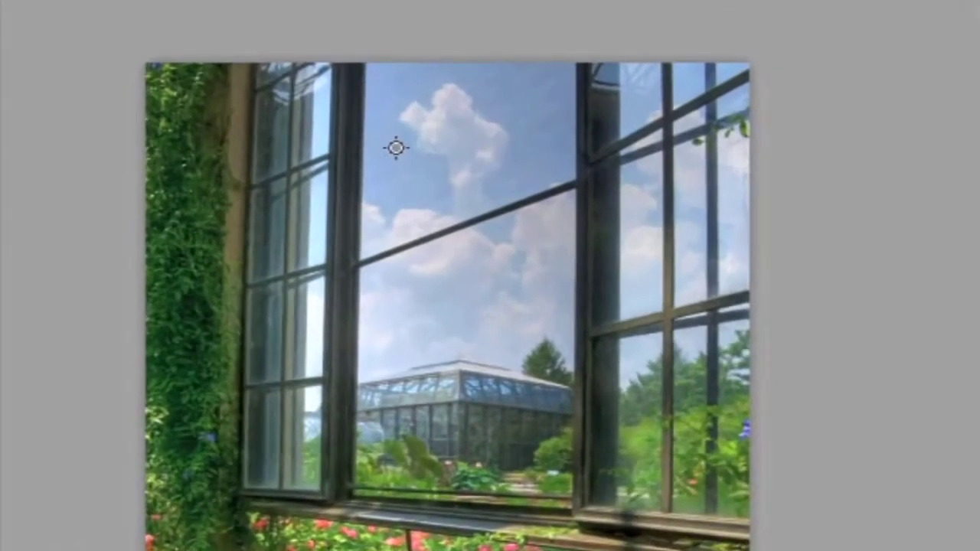
{"action": "left_click", "coordinate": [396, 148]}
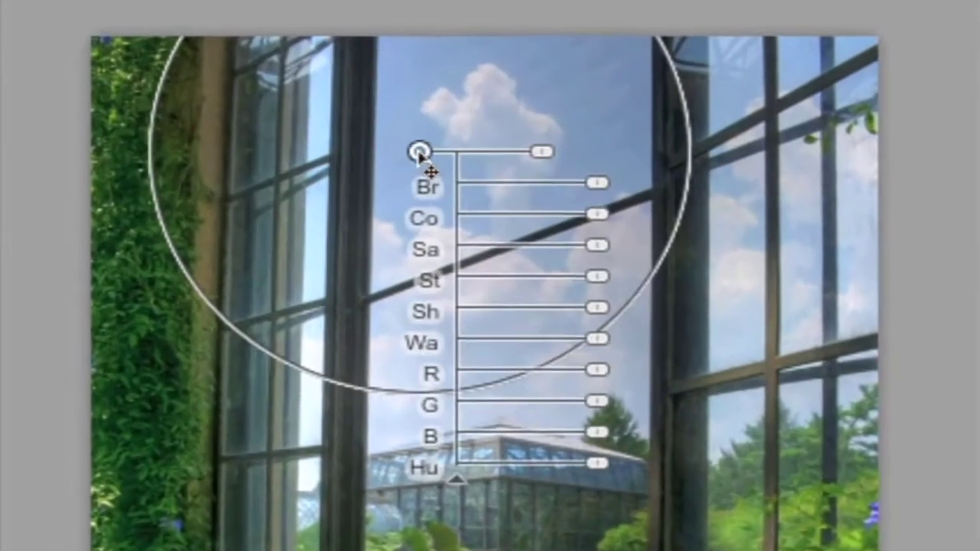
{"action": "left_click_drag", "start_coordinate": [494, 153], "coordinate": [502, 152]}
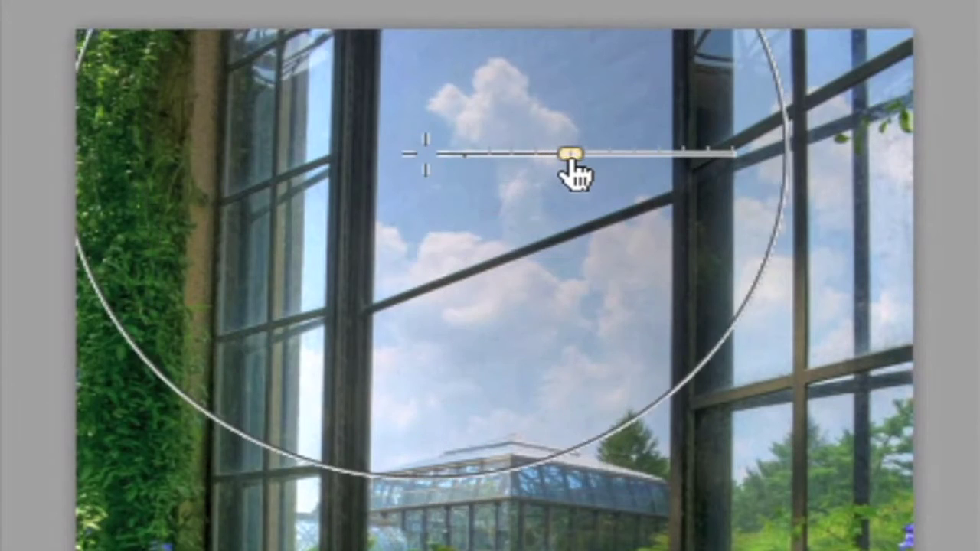
{"action": "left_click_drag", "start_coordinate": [567, 159], "coordinate": [574, 159]}
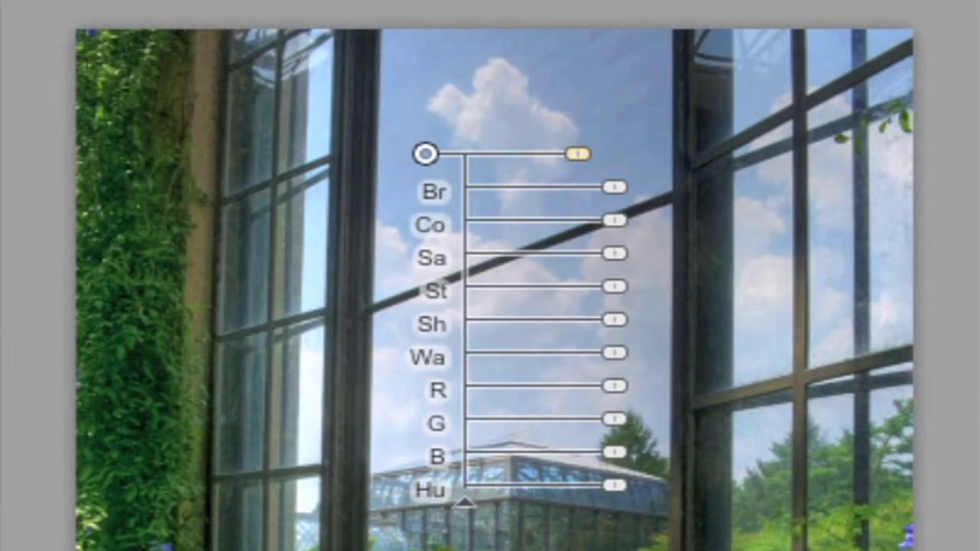
{"action": "left_click_drag", "start_coordinate": [614, 186], "coordinate": [580, 186]}
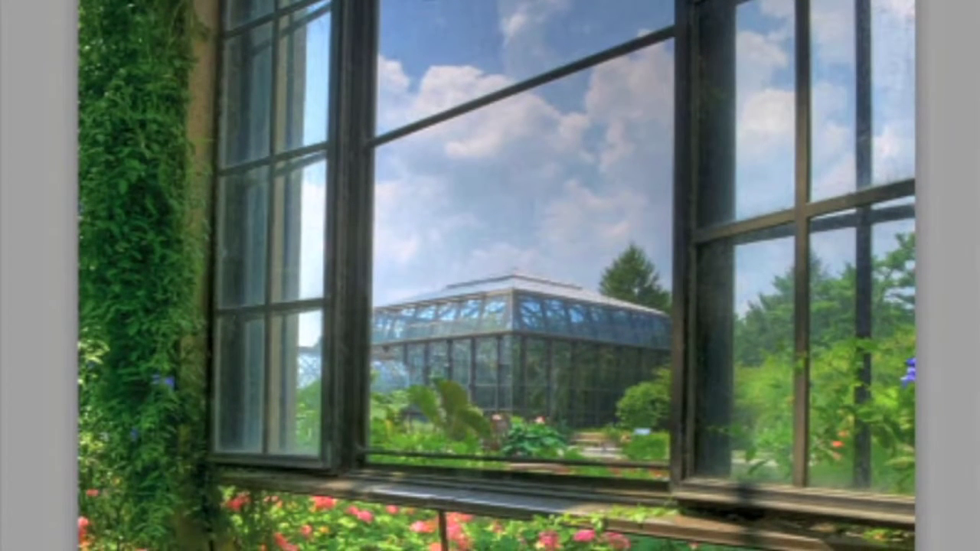
{"action": "left_click", "coordinate": [525, 215]}
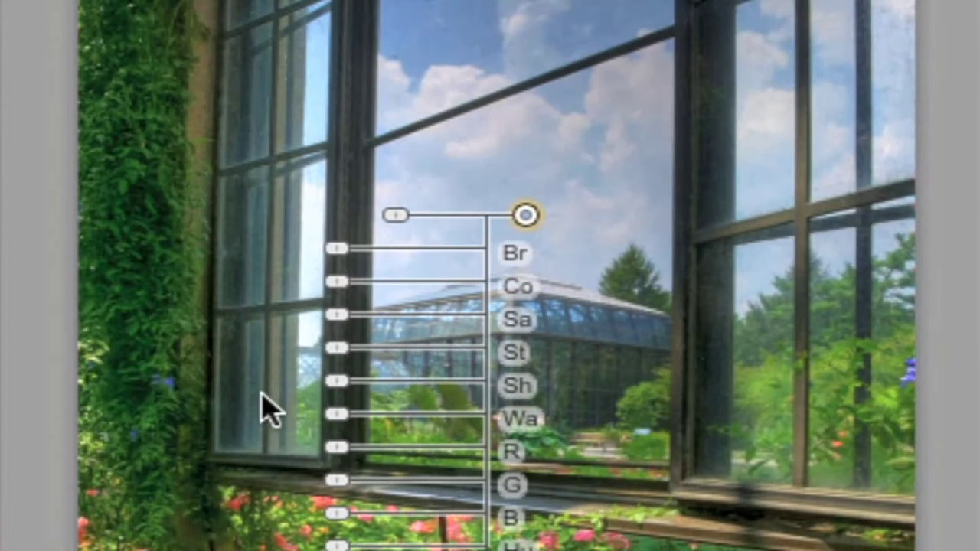
{"action": "left_click_drag", "start_coordinate": [338, 358], "coordinate": [279, 363]}
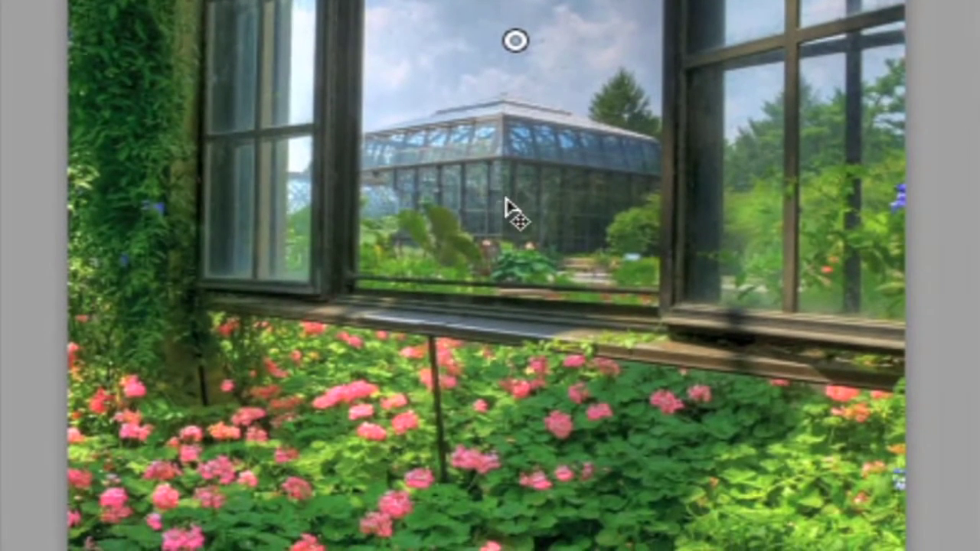
Step: Add a control point on the greenhouse, shrink its area, raise its contrast and slightly lower its brightness
{"action": "left_click", "coordinate": [508, 201]}
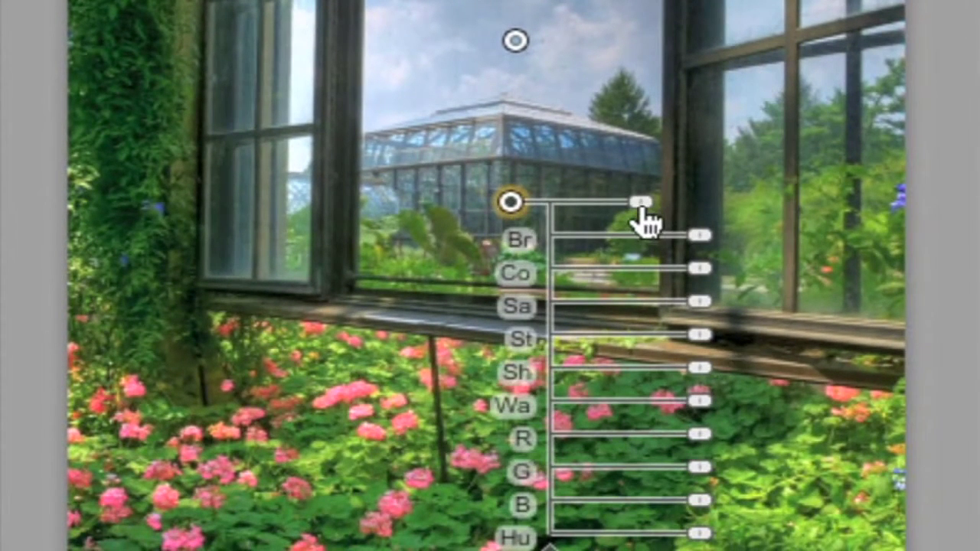
{"action": "left_click_drag", "start_coordinate": [639, 203], "coordinate": [618, 202]}
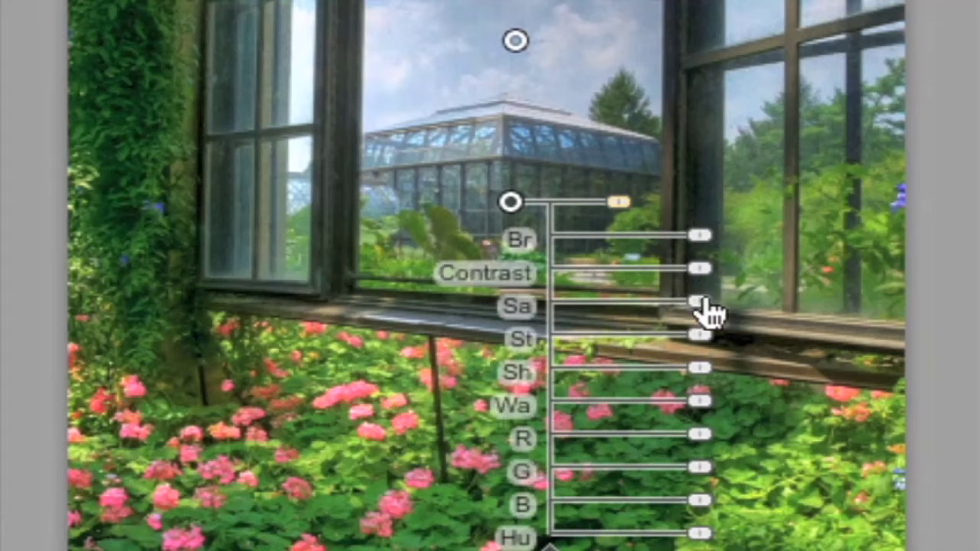
{"action": "left_click_drag", "start_coordinate": [696, 268], "coordinate": [733, 274]}
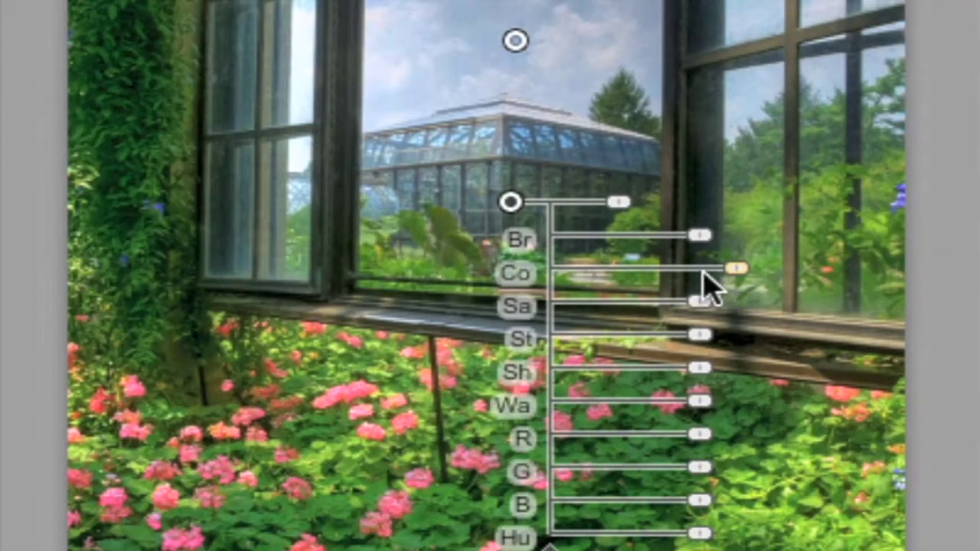
{"action": "left_click_drag", "start_coordinate": [699, 237], "coordinate": [691, 247]}
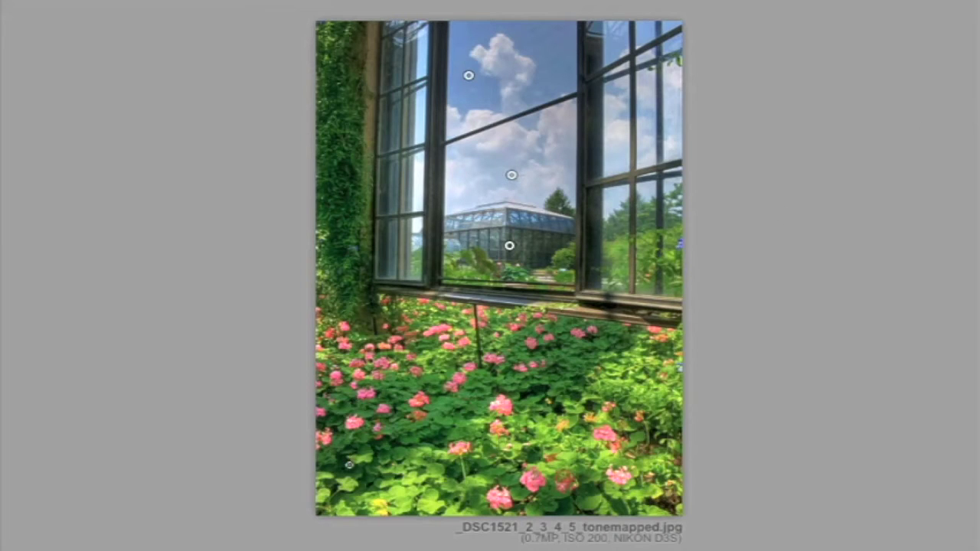
Step: Slightly raise the brightness of a control point on the lower-left flower-bed foliage and apply the Viveza 2 adjustment
{"action": "left_click_drag", "start_coordinate": [349, 465], "coordinate": [441, 332]}
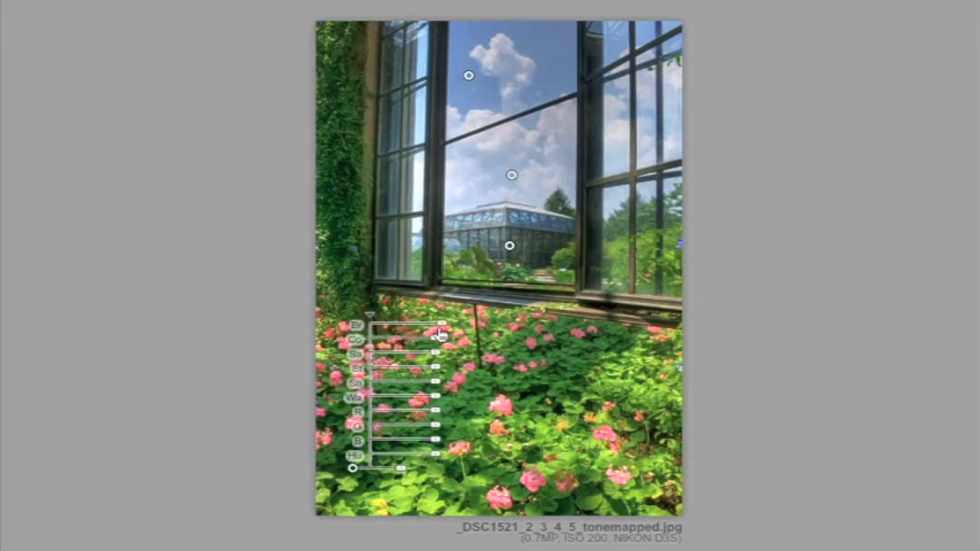
{"action": "left_click", "coordinate": [502, 388]}
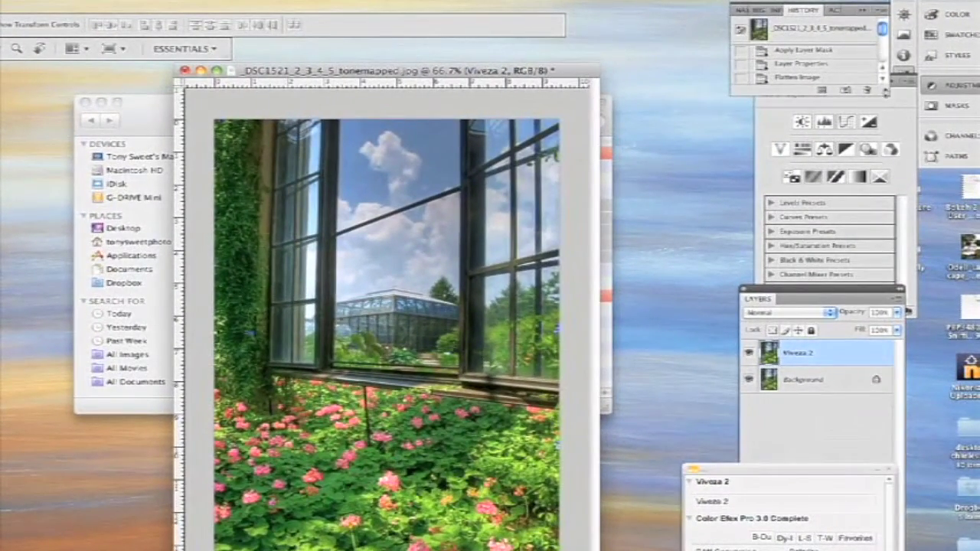
Step: Expand the edit history and compare the original snapshot with the latest Layer Properties state
{"action": "left_click_drag", "start_coordinate": [845, 94], "coordinate": [844, 381]}
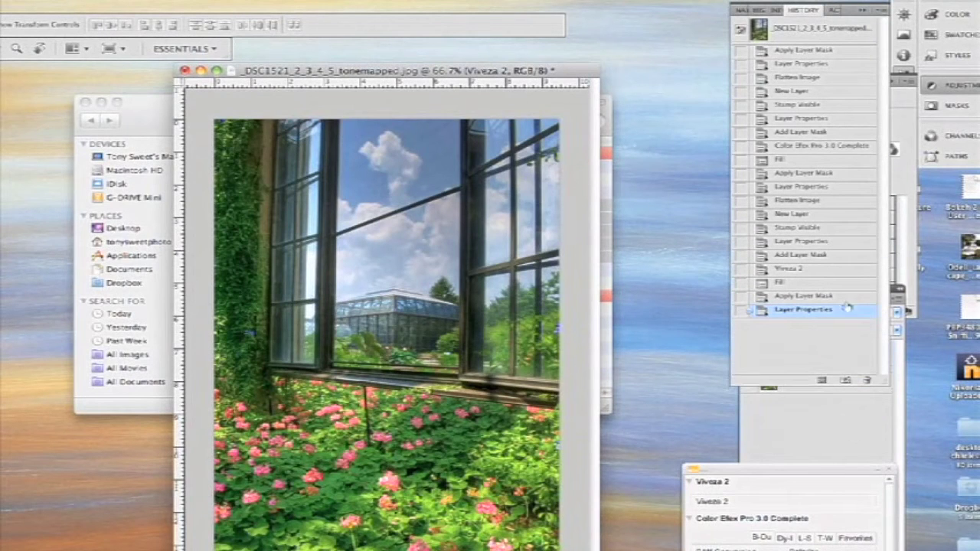
{"action": "left_click", "coordinate": [826, 28]}
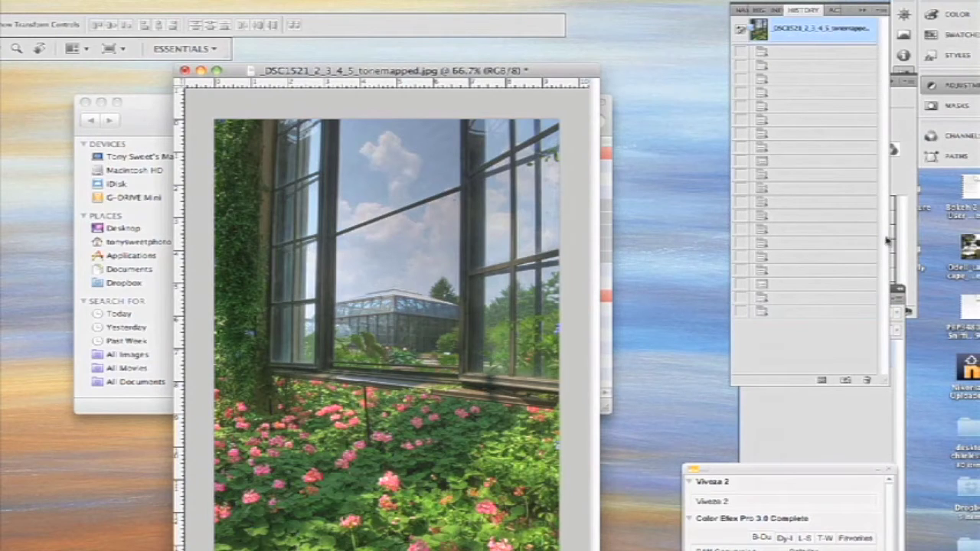
{"action": "left_click", "coordinate": [813, 312]}
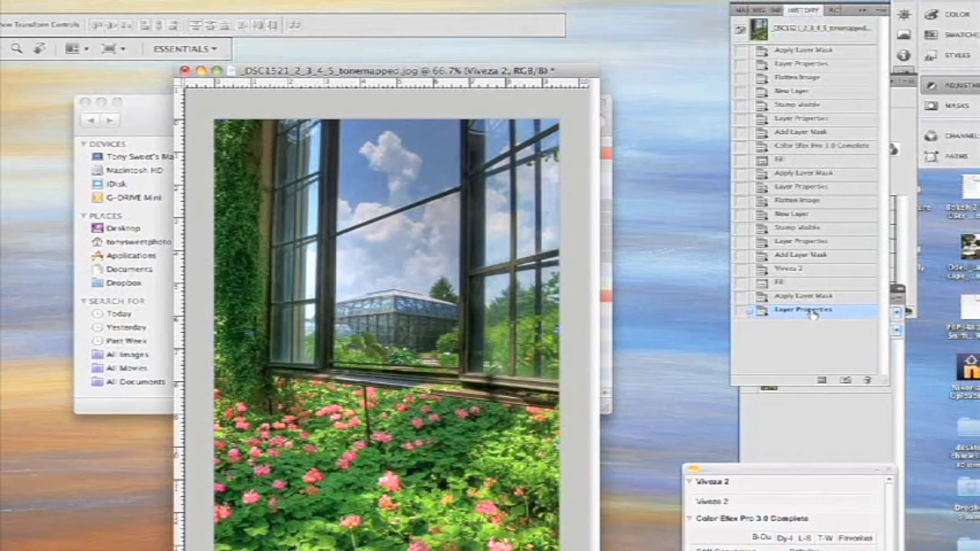